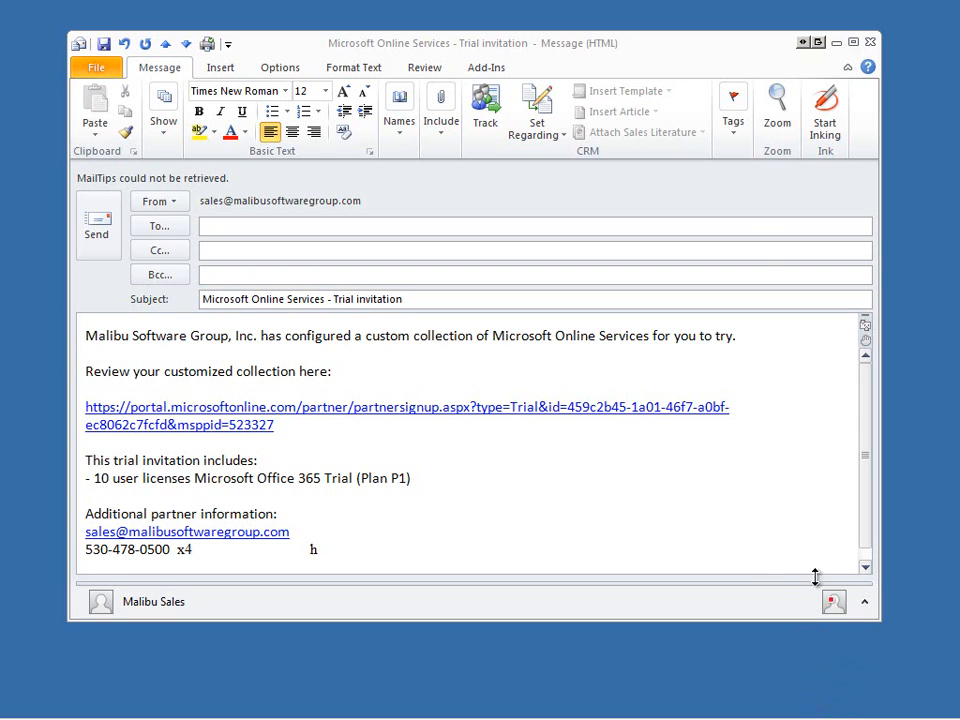
Follow the trial invitation link to the Plan P1 sign-up form and open the country list at the U entries.
click(537, 410)
ctrl+click(537, 410)
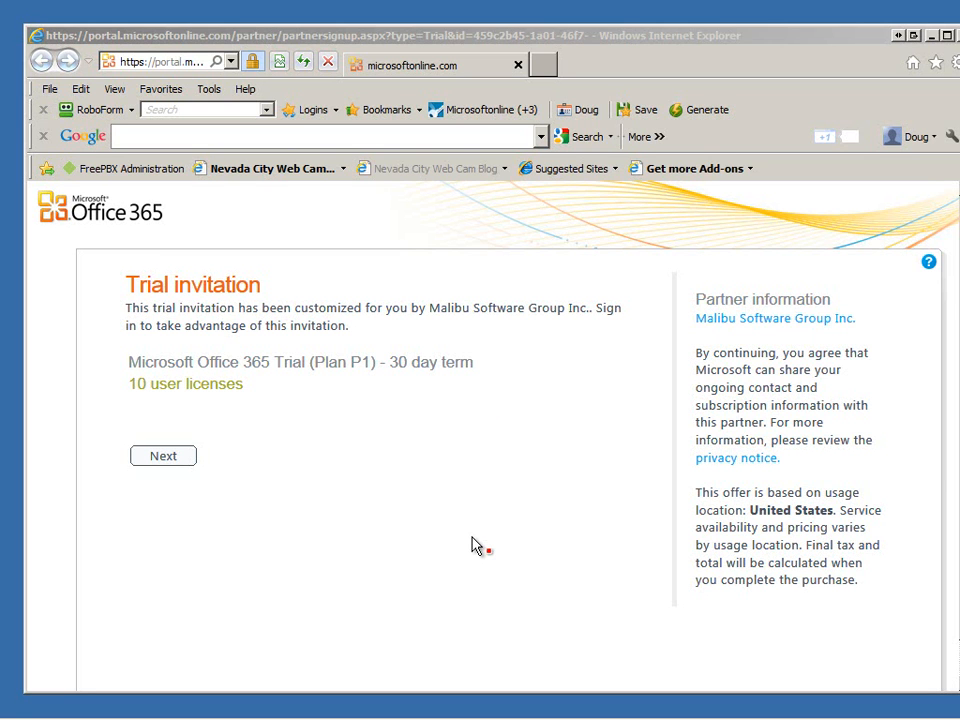
click(190, 459)
click(283, 315)
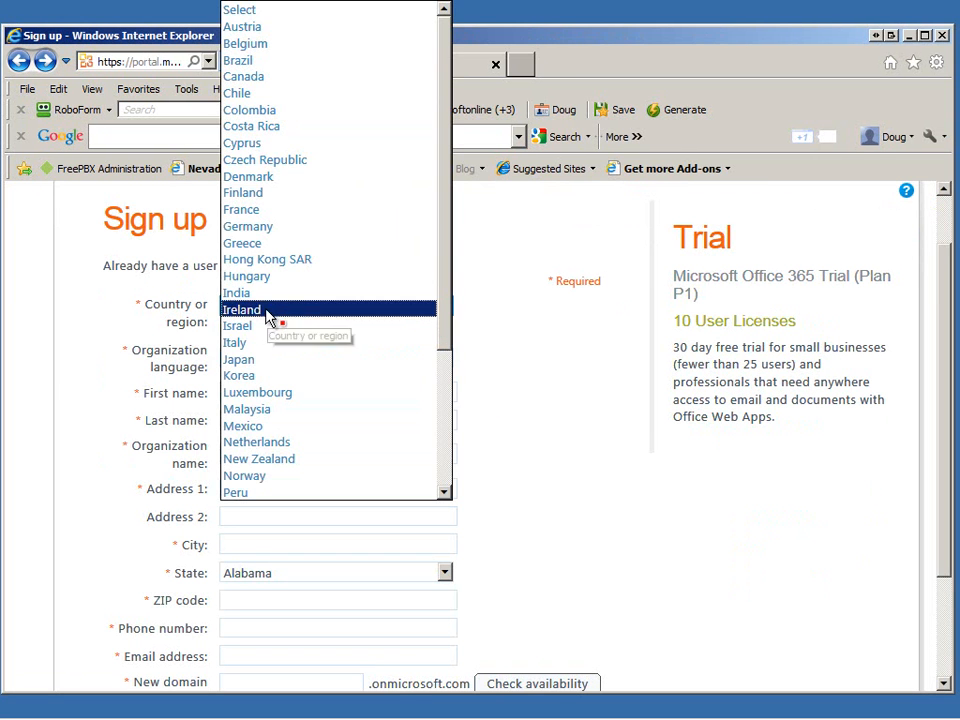
key(u)
key(u)
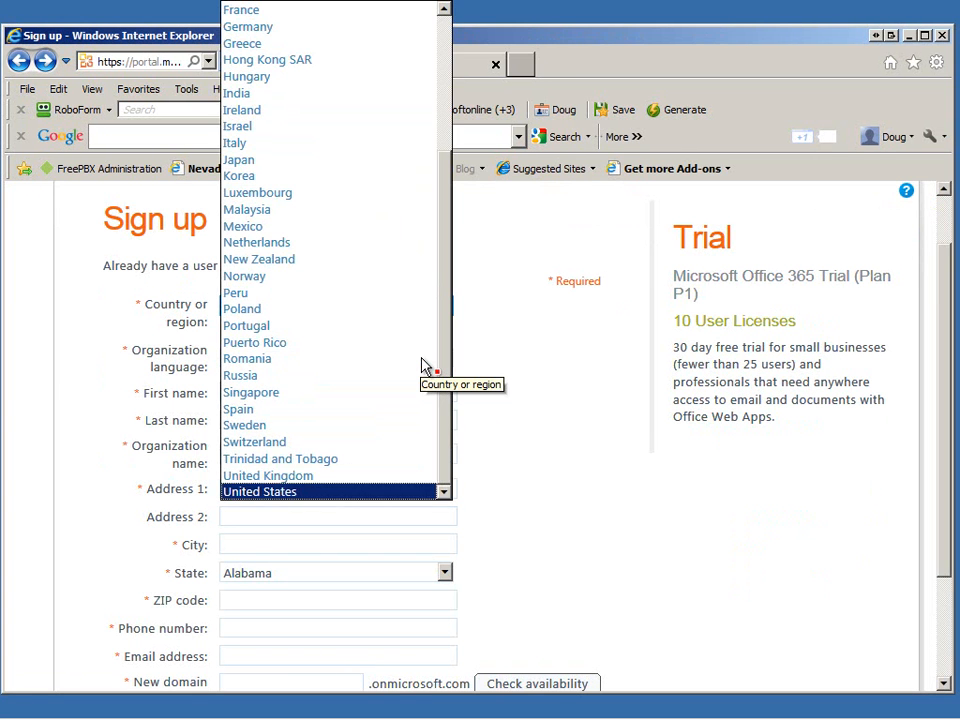
Choose United States, enter the test user's first and last name, and organization MalibuDemo222.
click(356, 491)
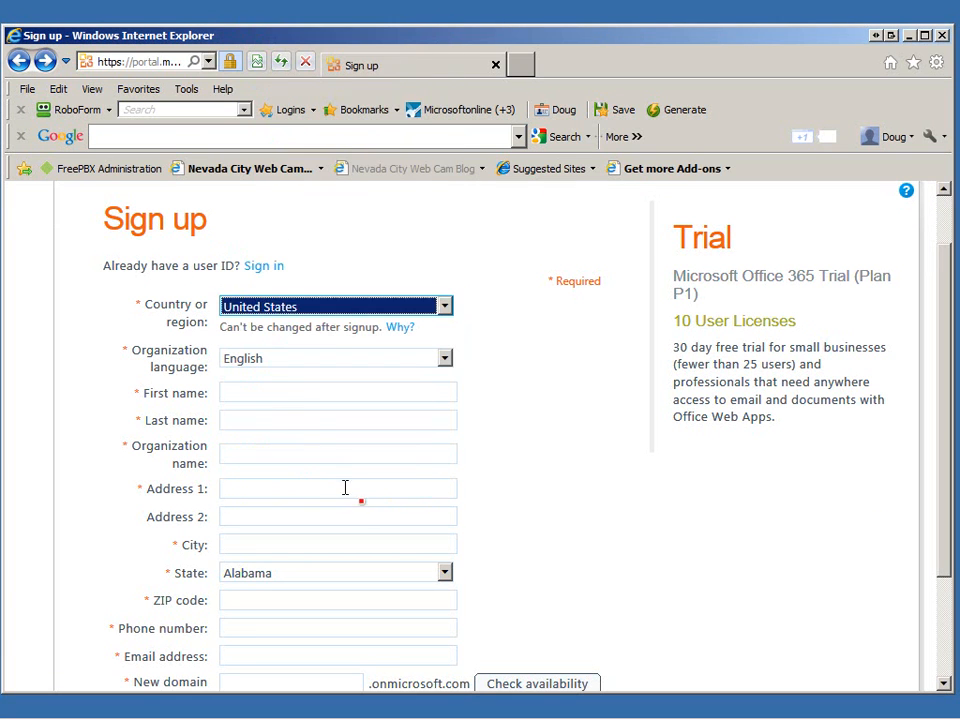
click(262, 389)
text(Doug)
key(BackSpace)
key(BackSpace)
key(BackSpace)
key(BackSpace)
text(Test)
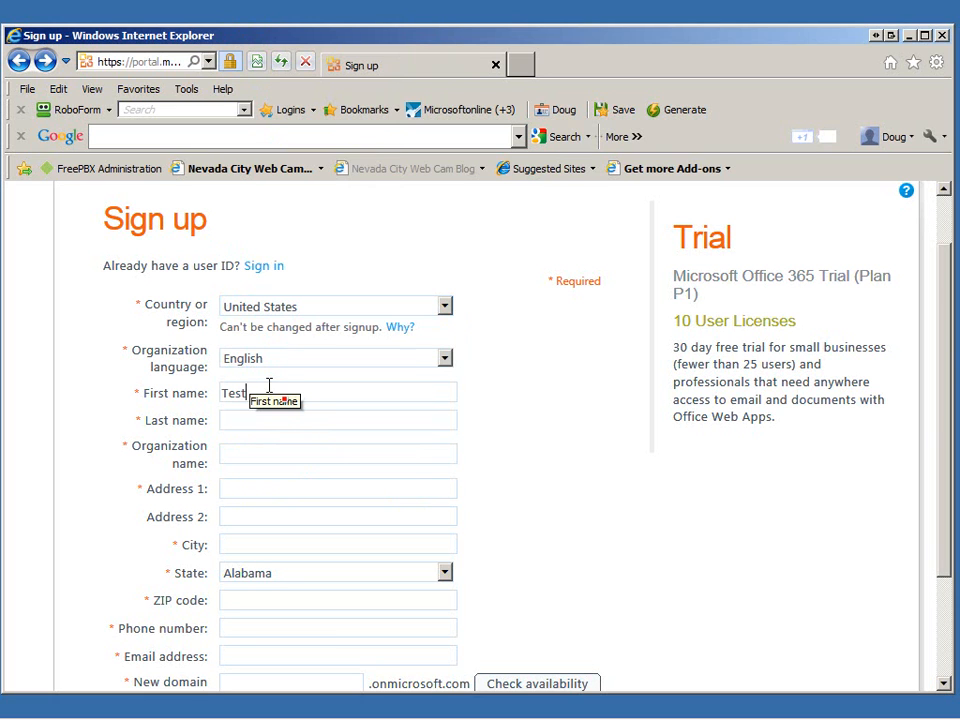
key(Tab)
text(User)
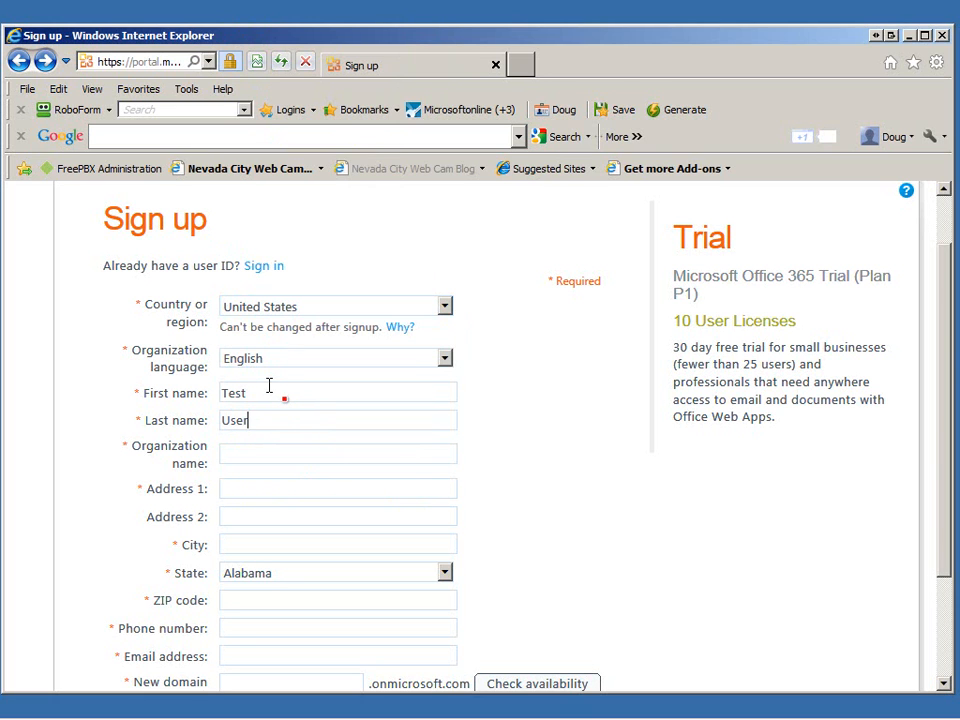
key(Tab)
text(MalibuDemo)
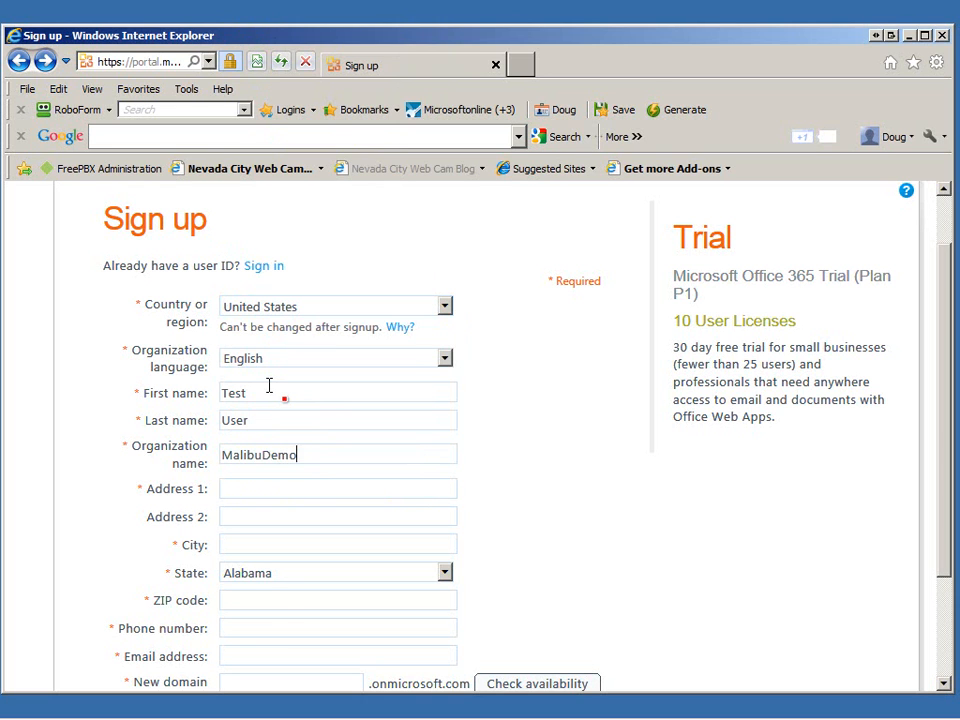
text(222)
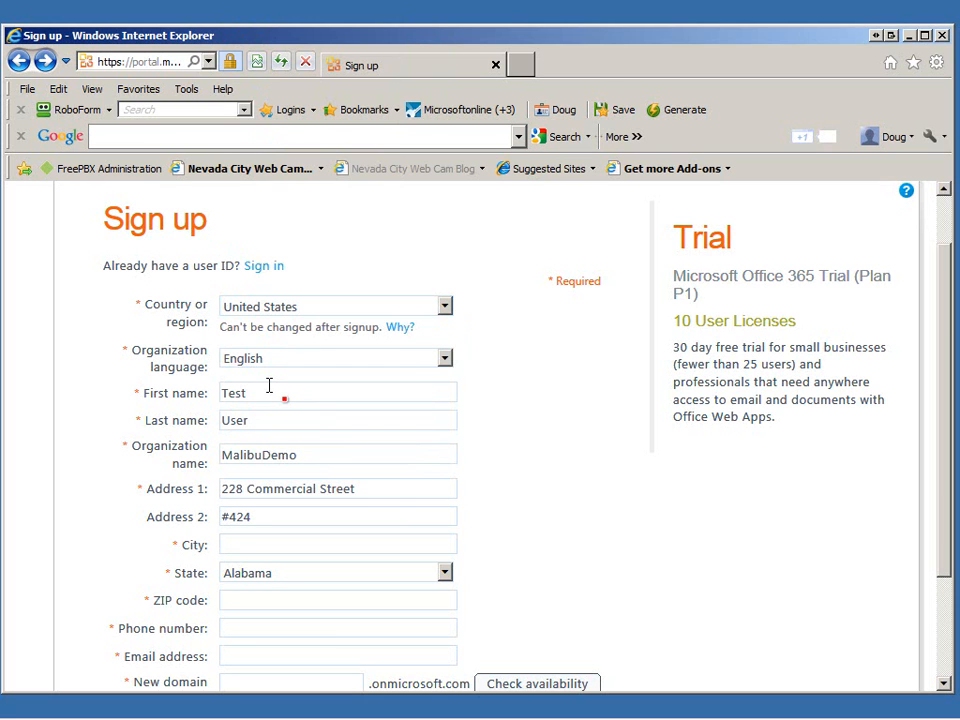
Fill in the city, choose California as the state, and enter the ZIP code.
text(Nevada)
text( City)
key(Tab)
key(c)
key(Tab)
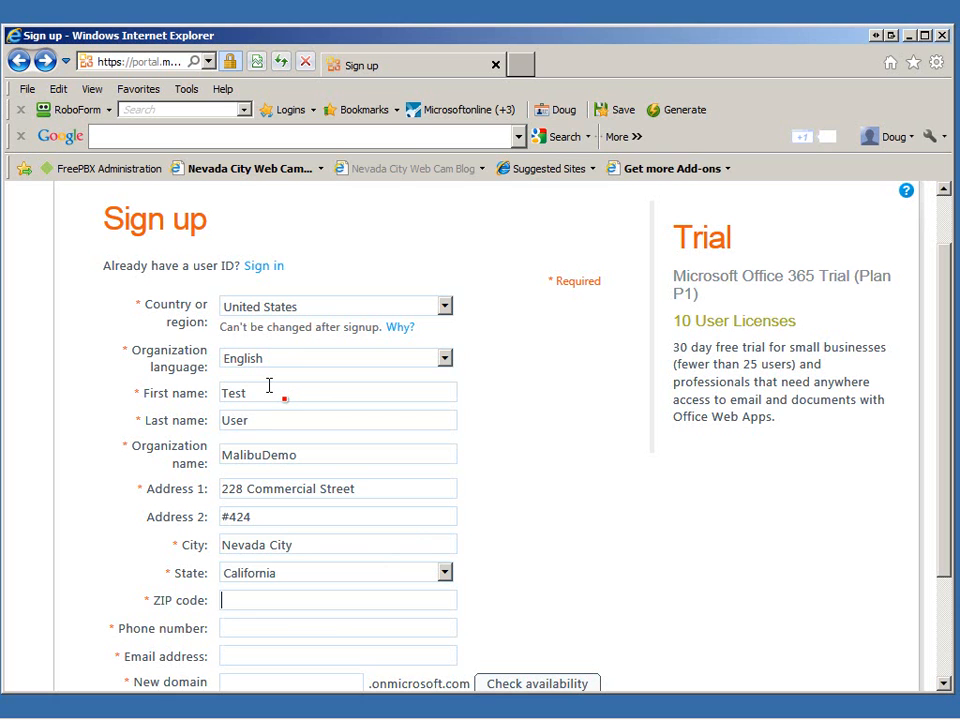
text(95959)
Enter the contact phone number and the company sales e-mail address.
click(259, 628)
text(555-5)
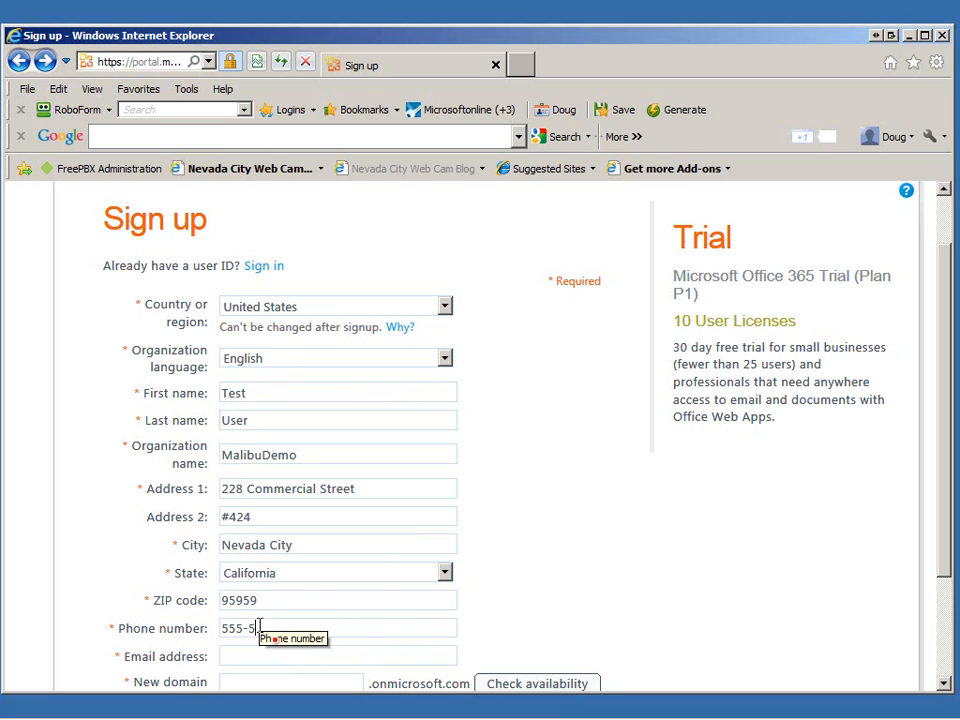
text(55-1212)
key(Tab)
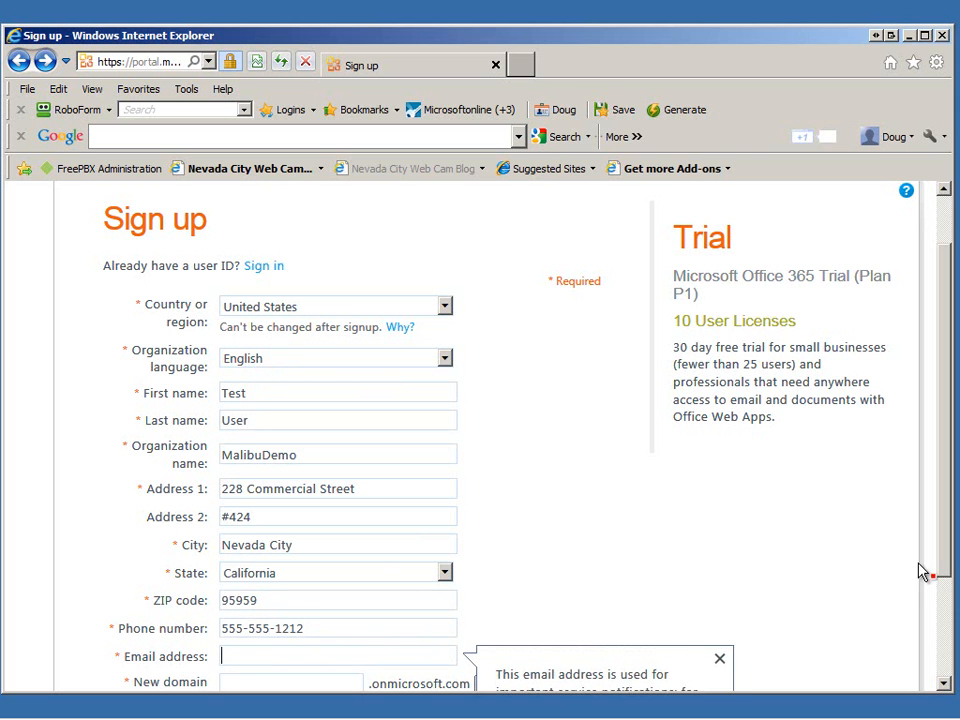
drag(941, 558, 940, 636)
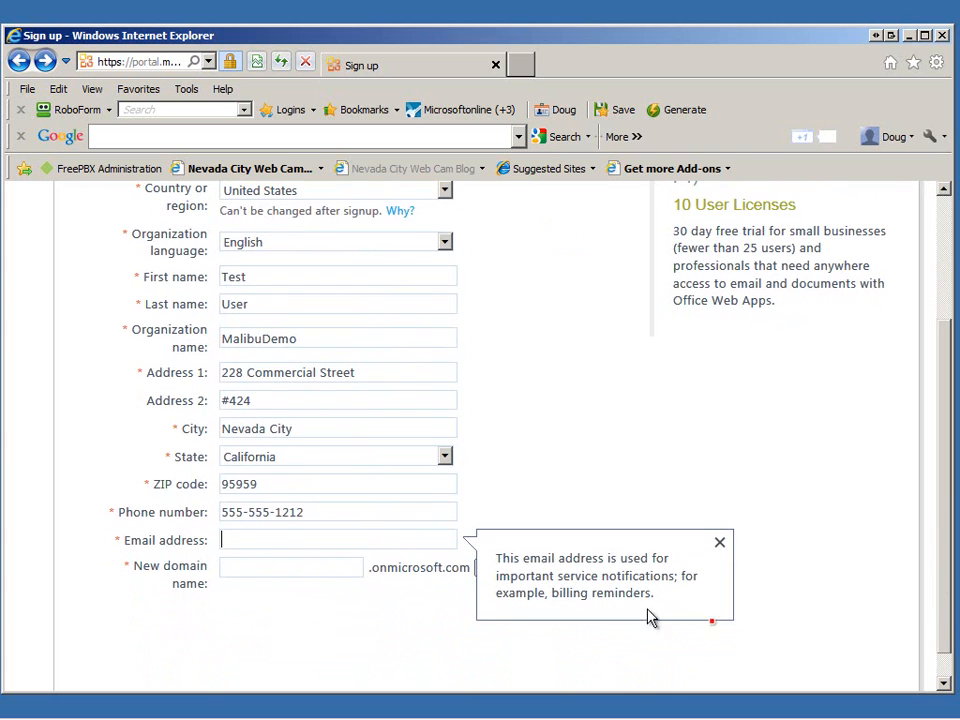
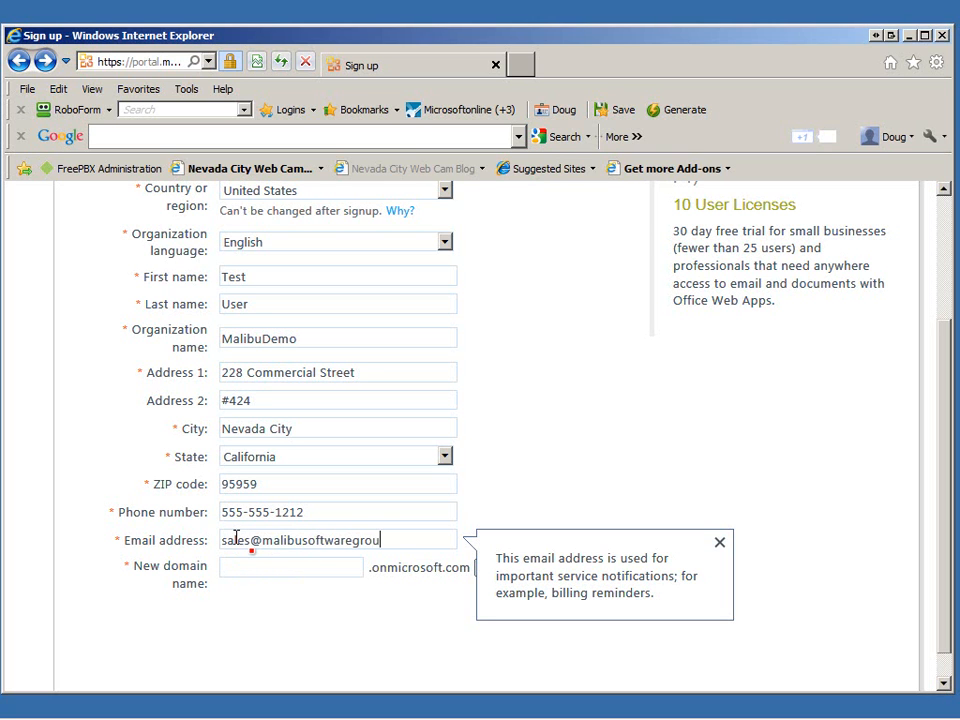
key(Tab)
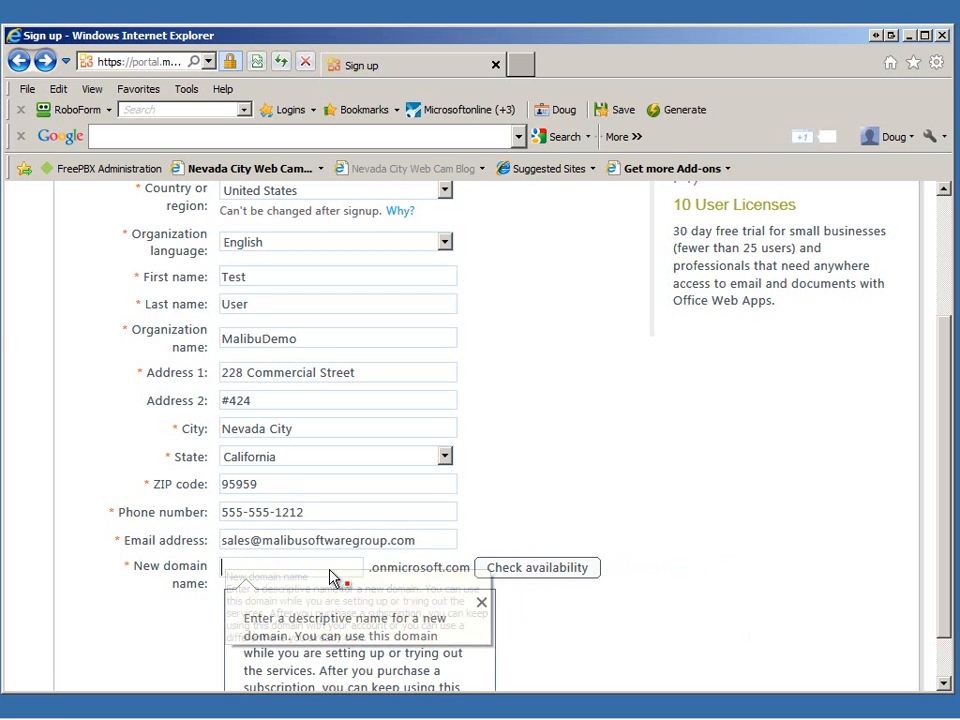
Claim the MalibuDemo domain after checking availability, then create the admin user ID and password.
text(Malib)
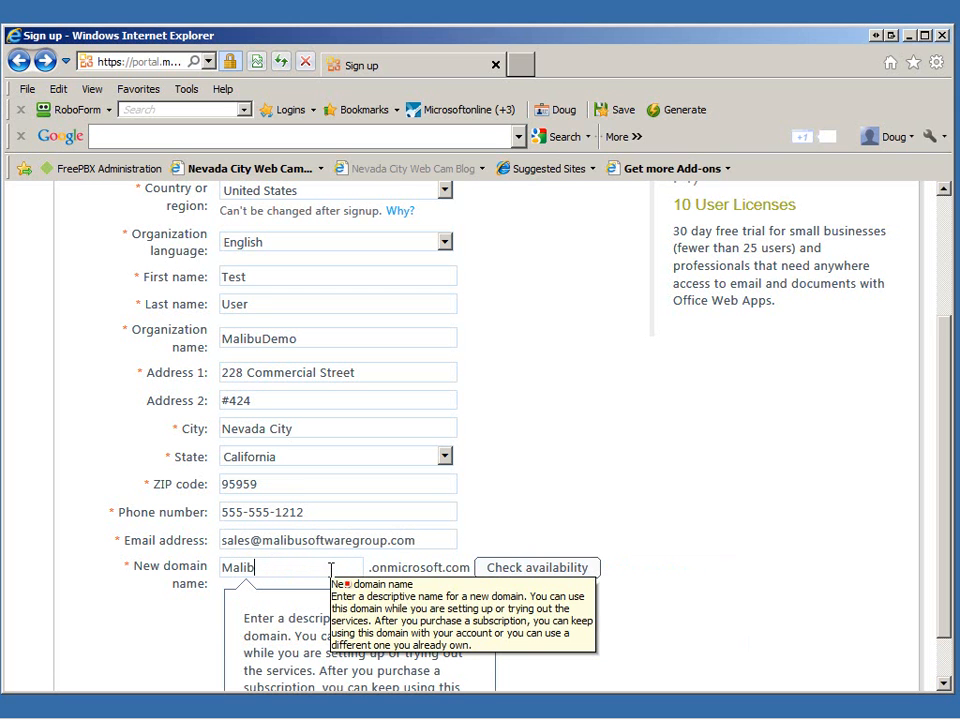
text(uDemo)
click(527, 570)
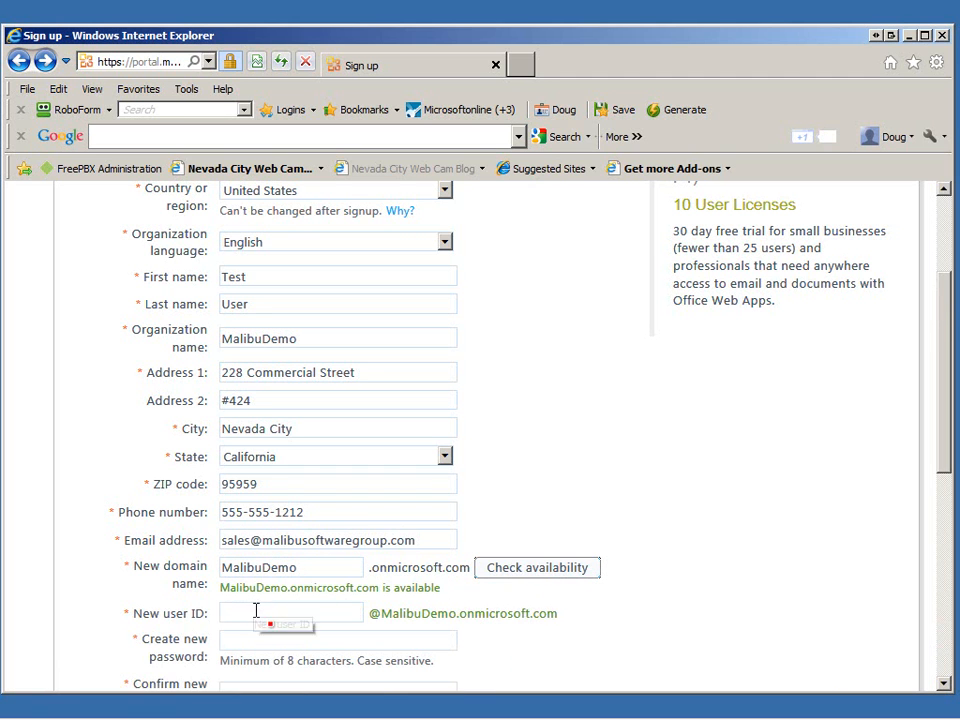
click(256, 612)
text(Admin)
key(Tab)
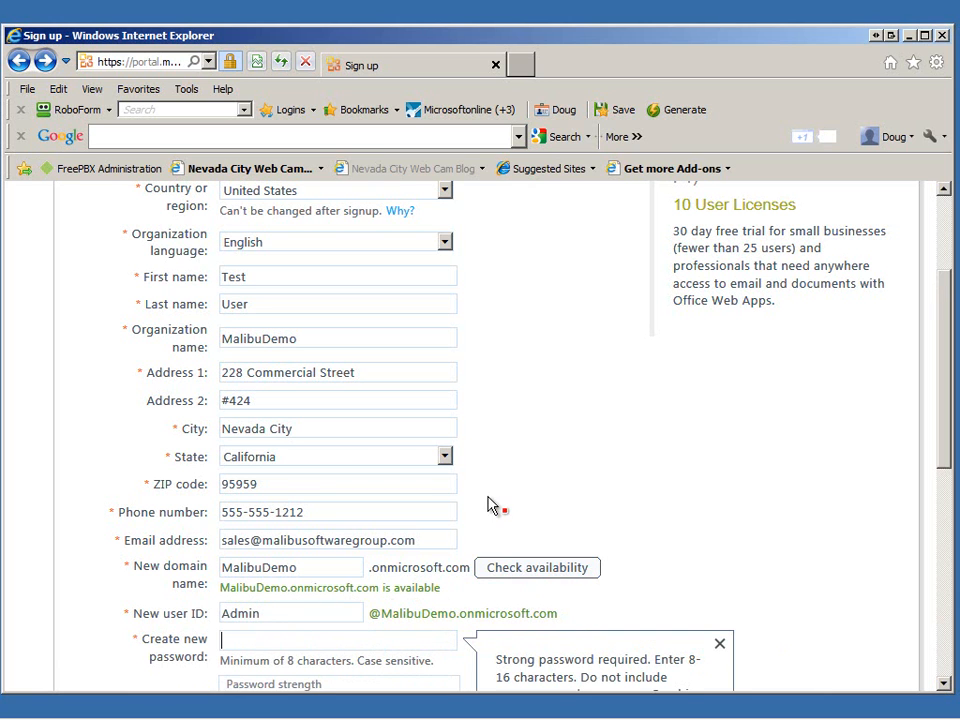
text(••••••••)
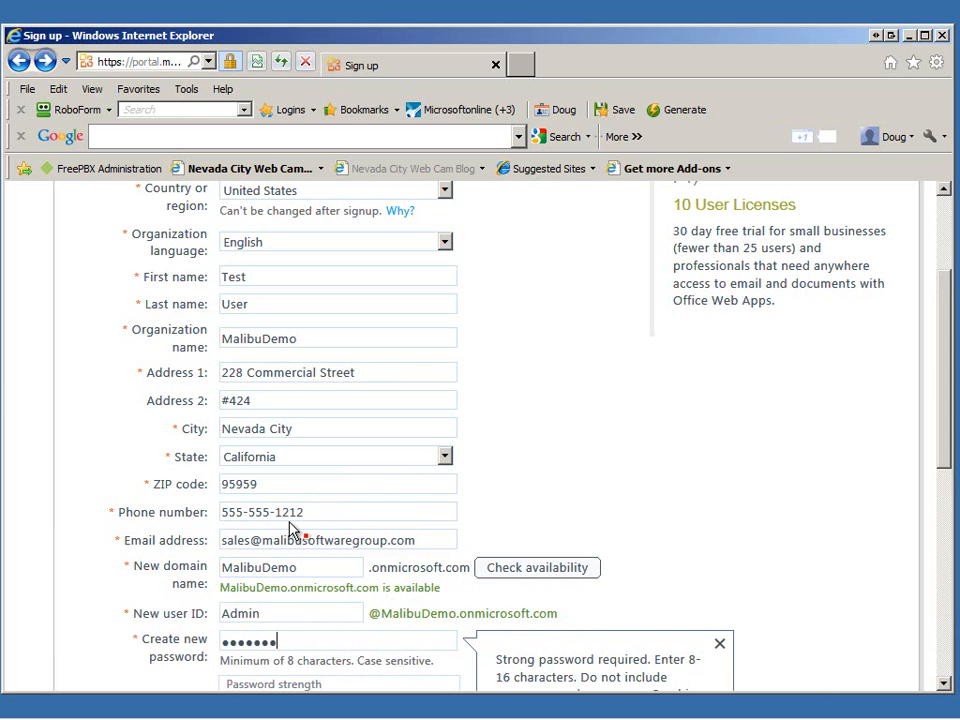
key(Tab)
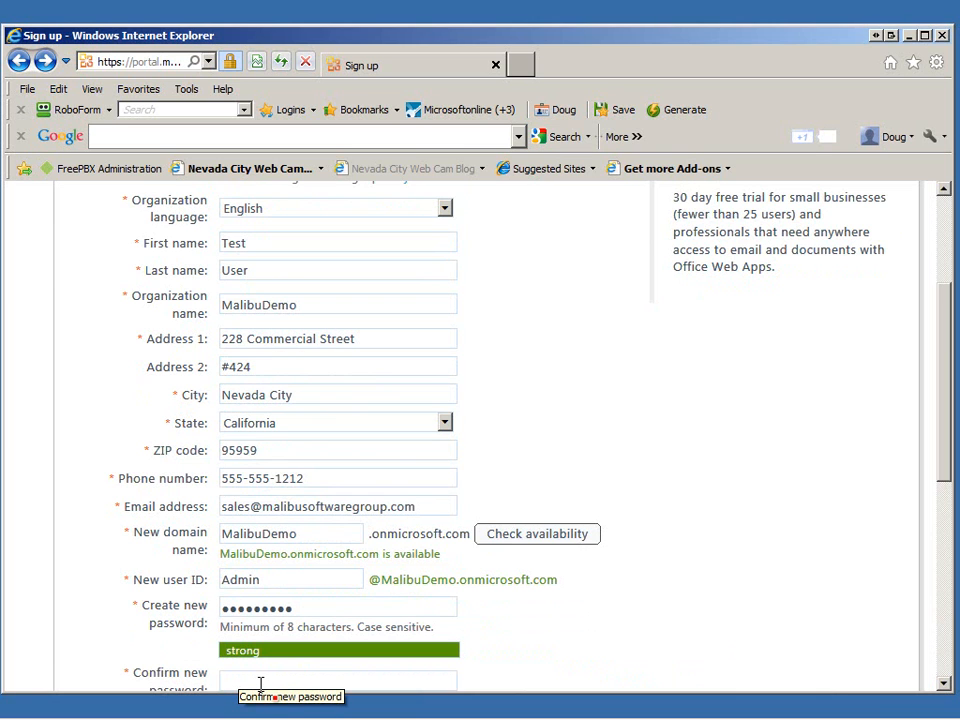
text(•••••••••)
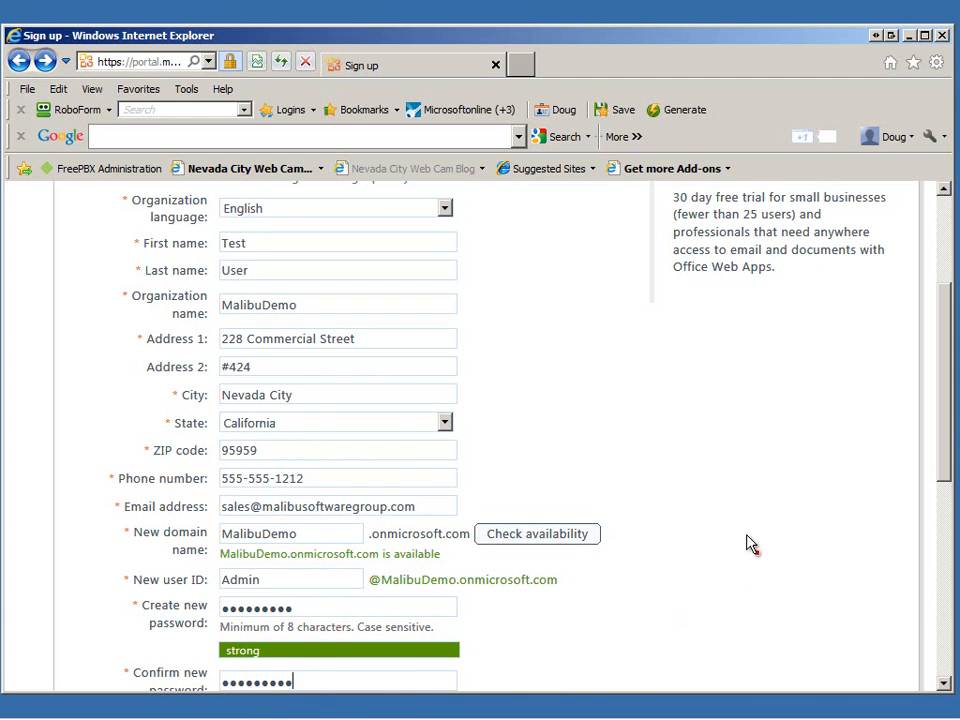
Enter the verification characters from the image and accept to submit the sign-up form.
drag(947, 447, 948, 555)
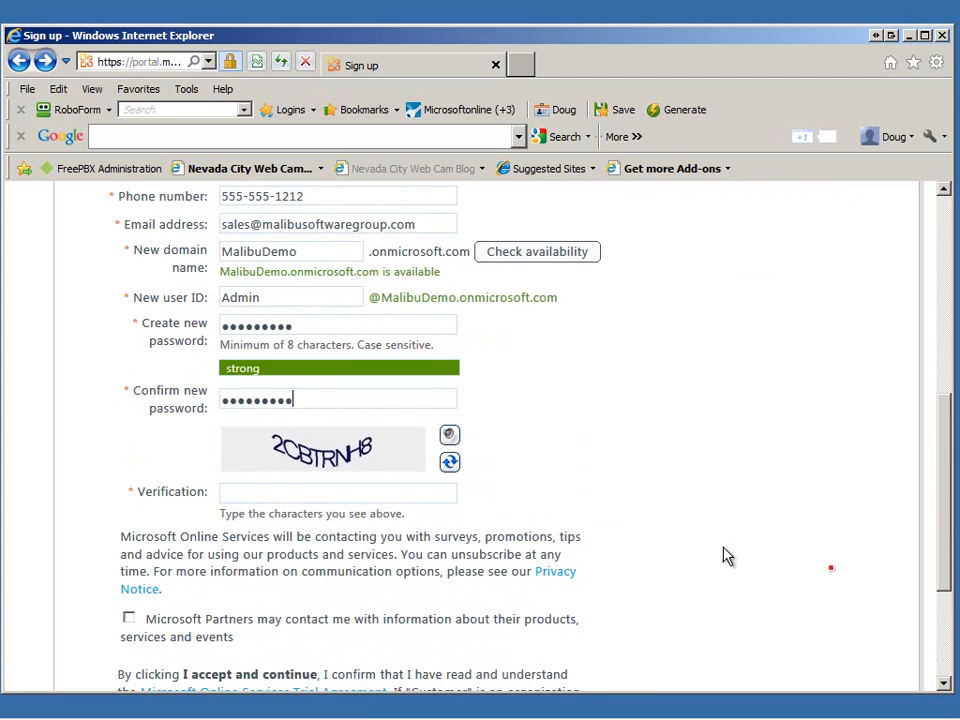
click(229, 494)
text(2C)
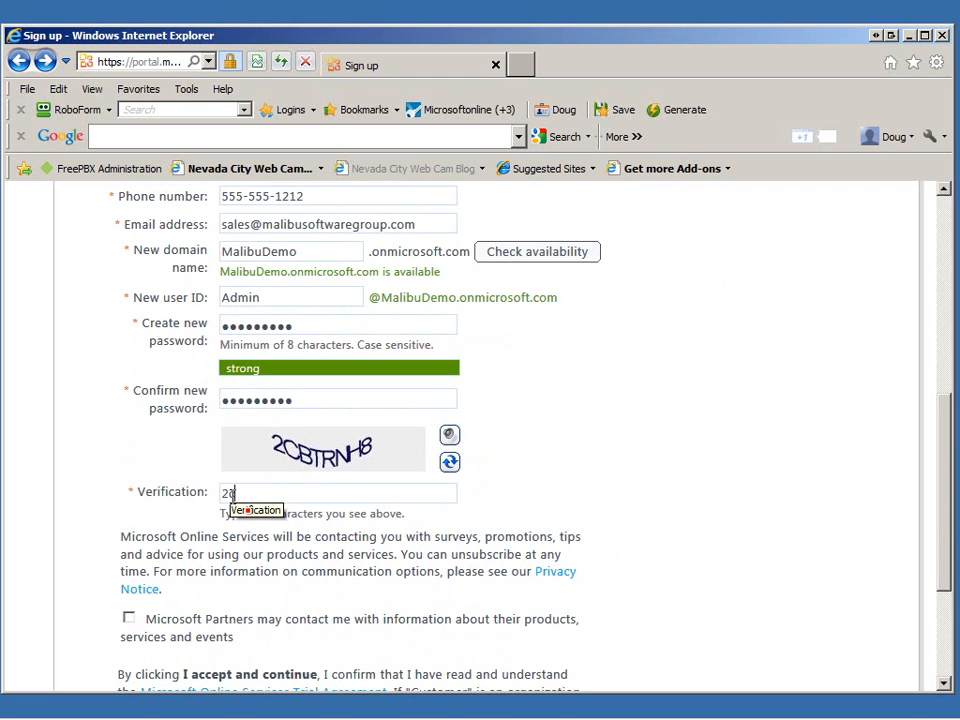
text(btrnh8)
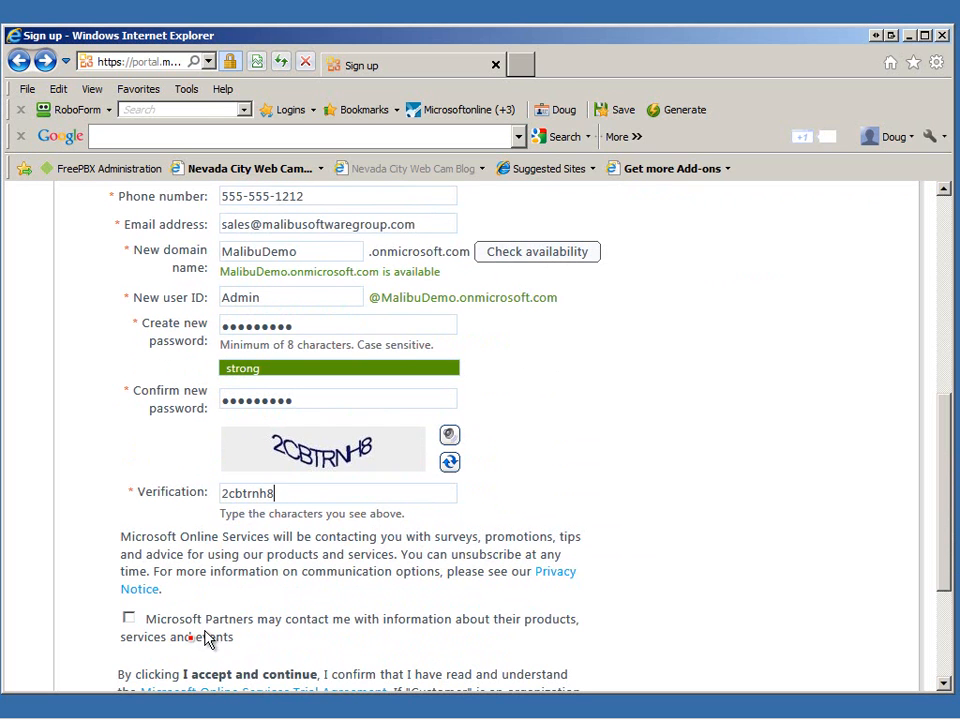
drag(947, 540, 945, 634)
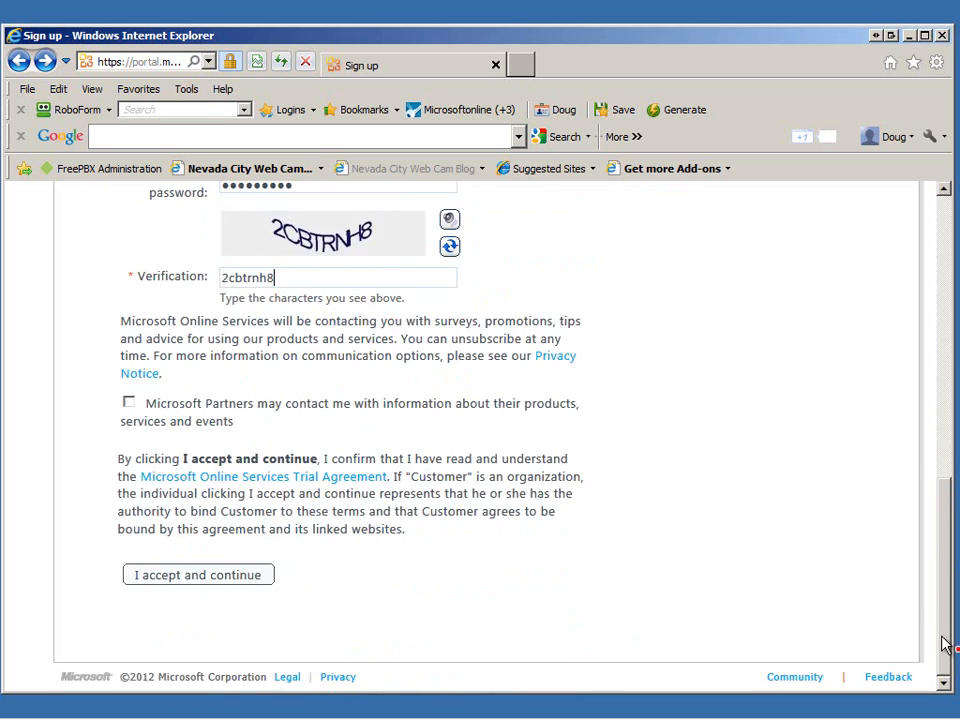
click(191, 580)
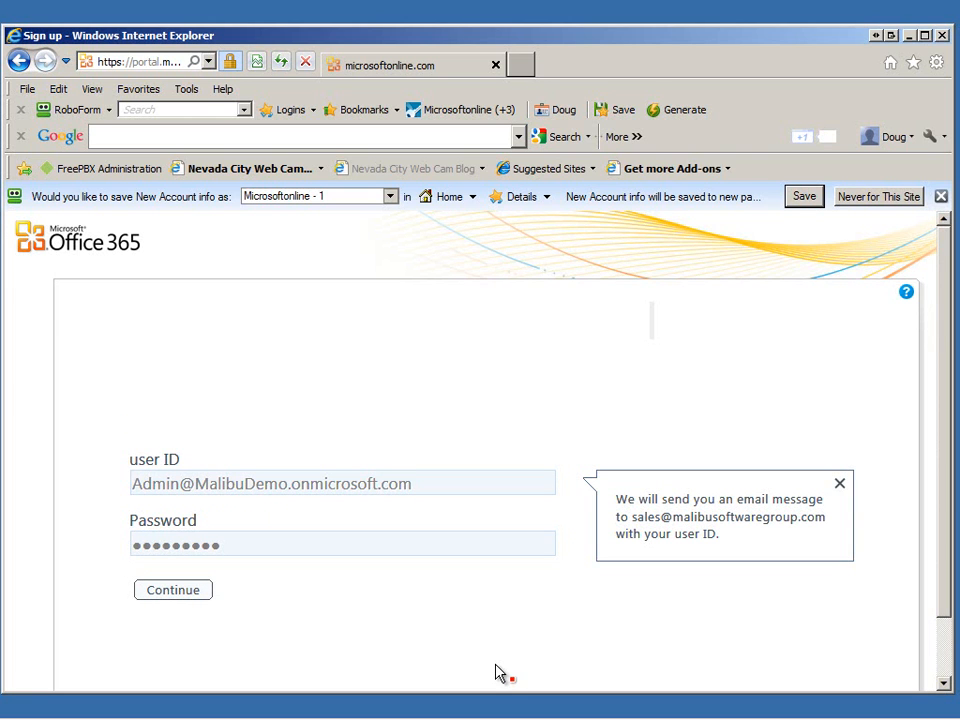
Continue from the user ID and password page to sign in as the new admin.
click(200, 592)
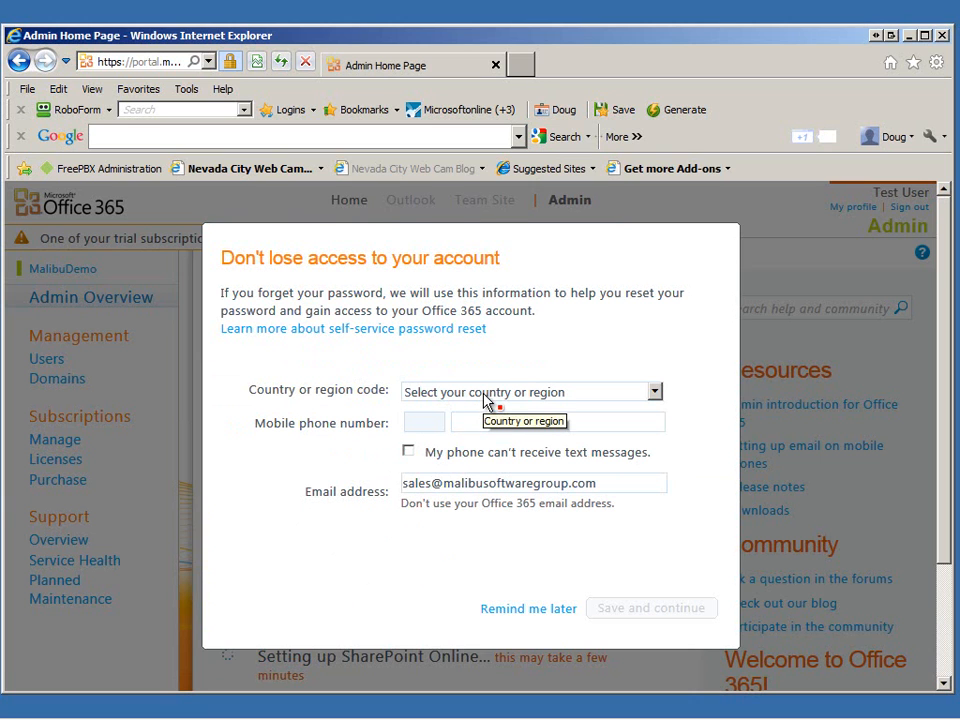
Postpone password-recovery setup with Remind me later and reload the Admin overview page.
click(528, 608)
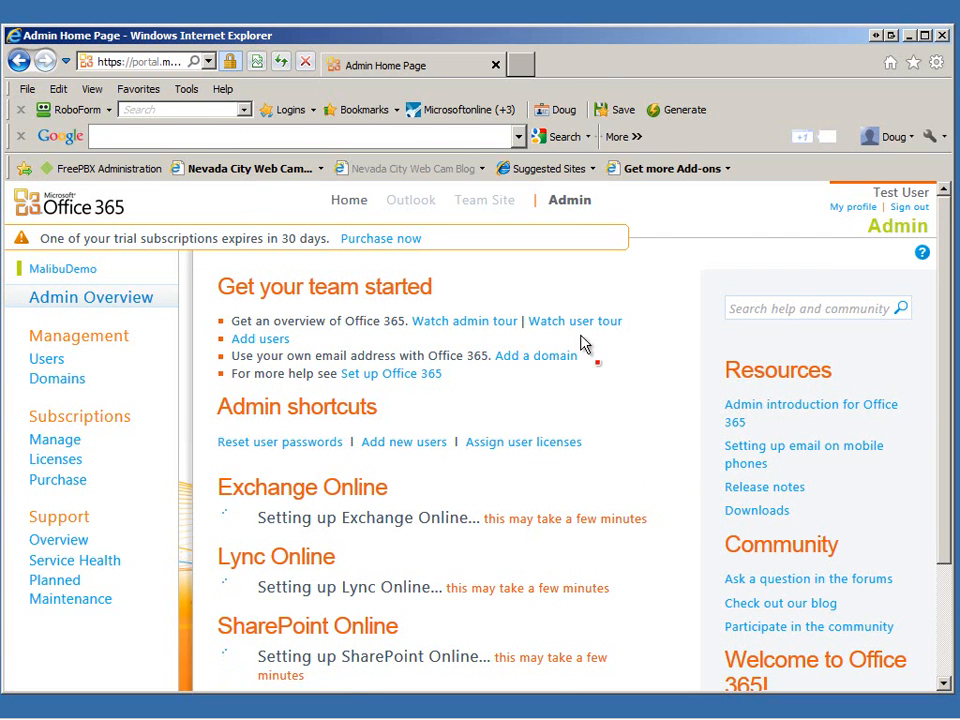
mouse_move(584, 36)
mouse_down()
mouse_move(575, 23)
mouse_move(584, 15)
mouse_up()
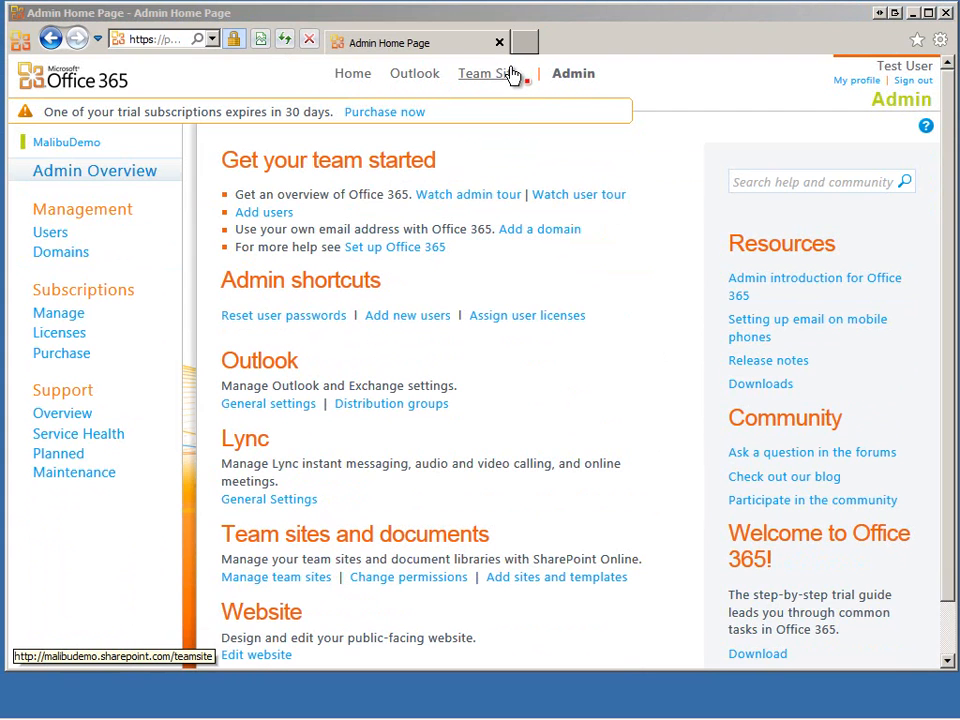
click(570, 80)
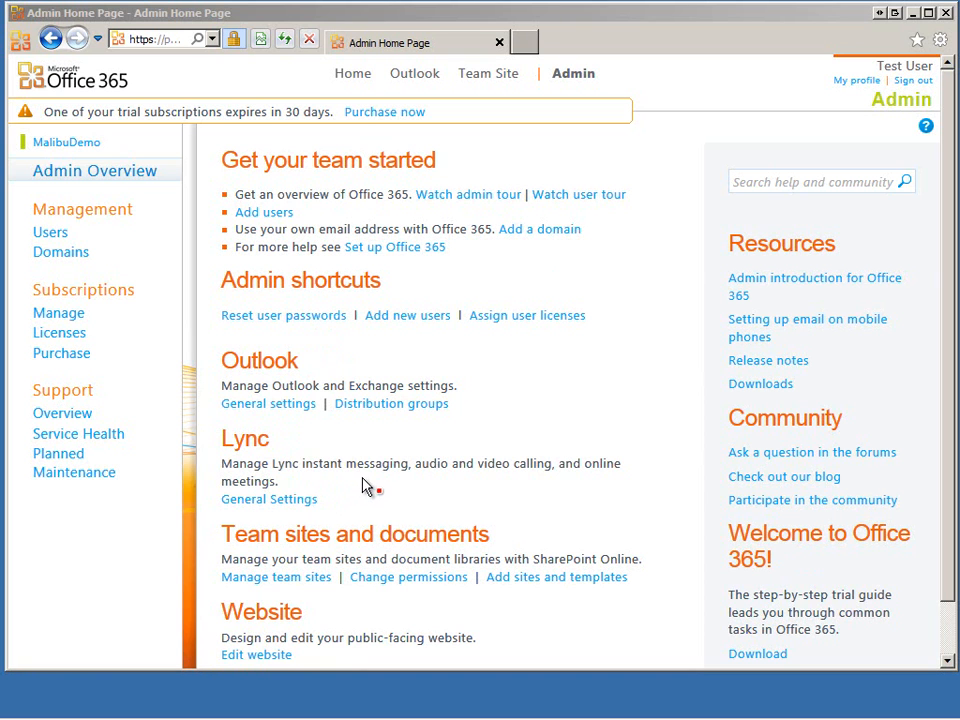
View the Domains page, then the Users page showing the single admin account.
click(62, 256)
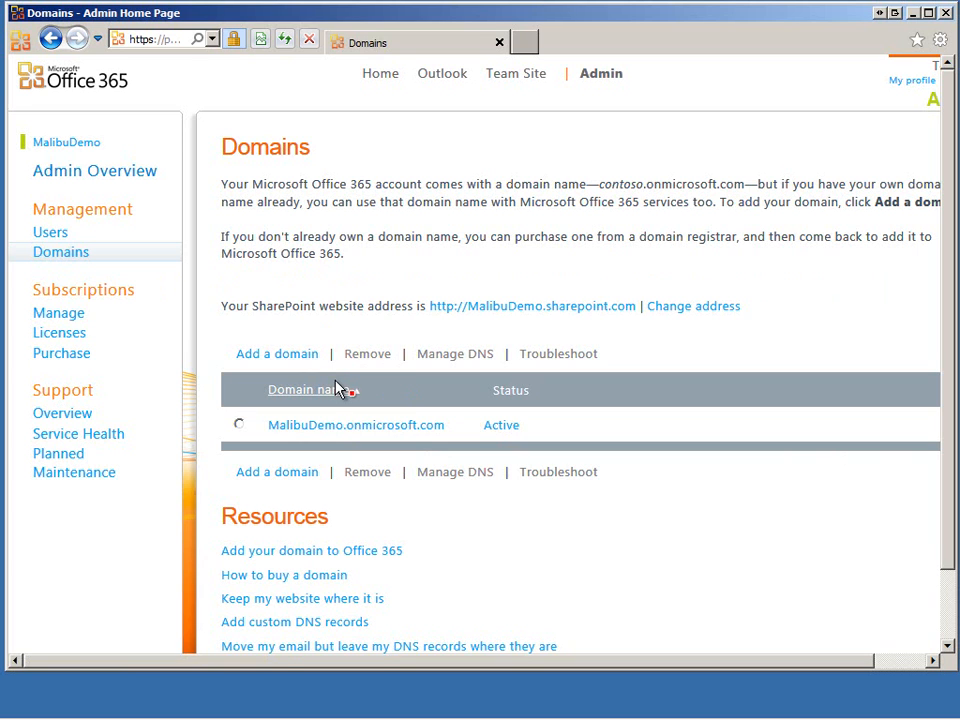
click(50, 233)
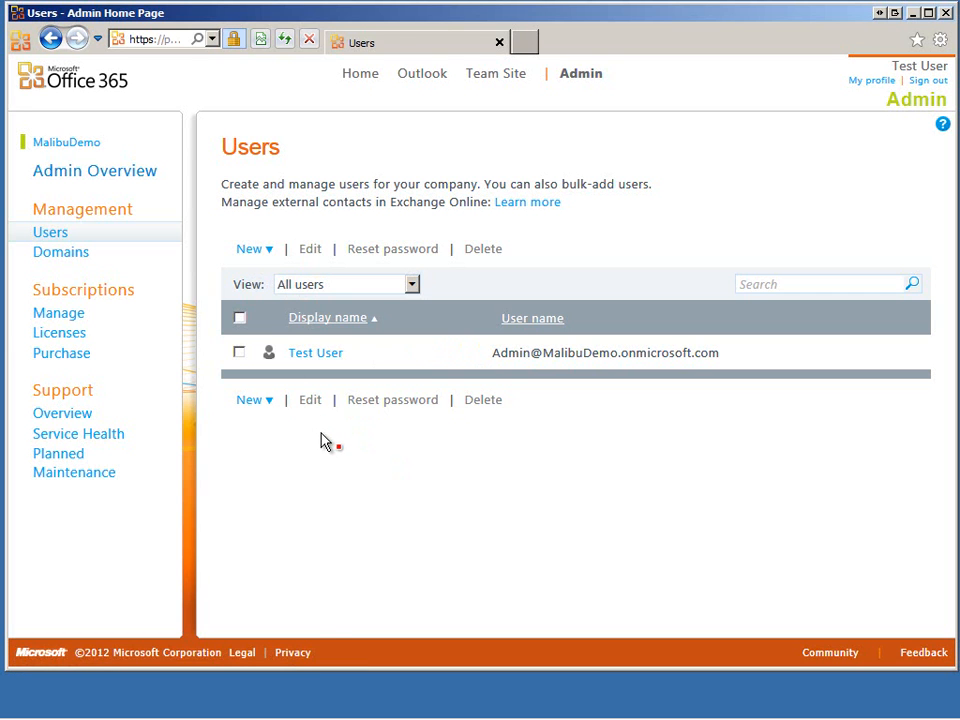
Launch Outlook and confirm (UTC-08:00) Pacific Time (US & Canada) as the time zone.
click(420, 76)
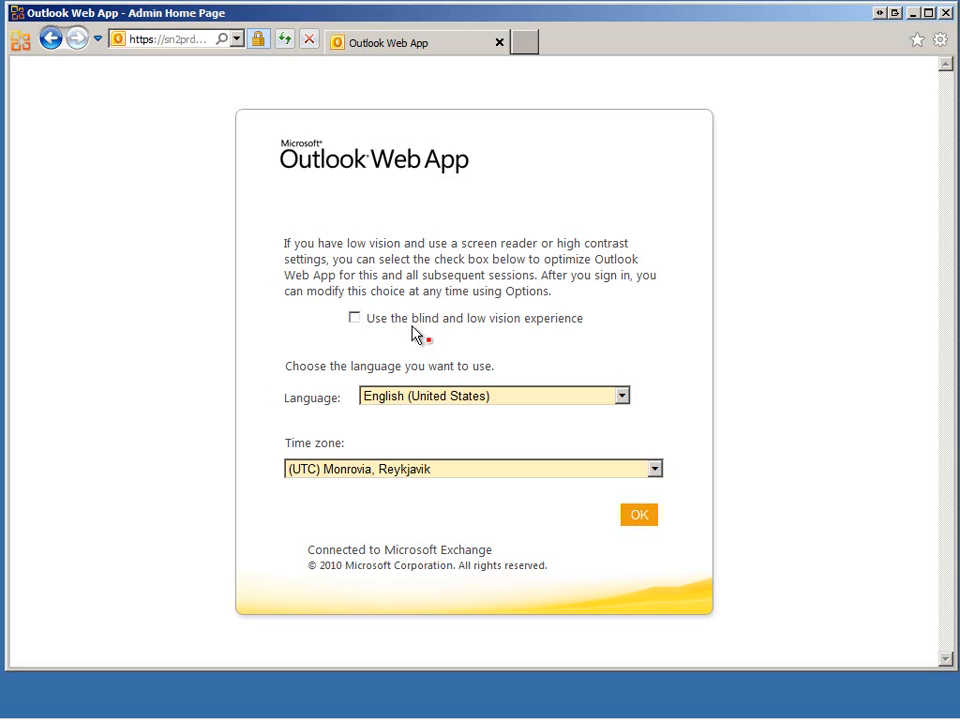
click(399, 466)
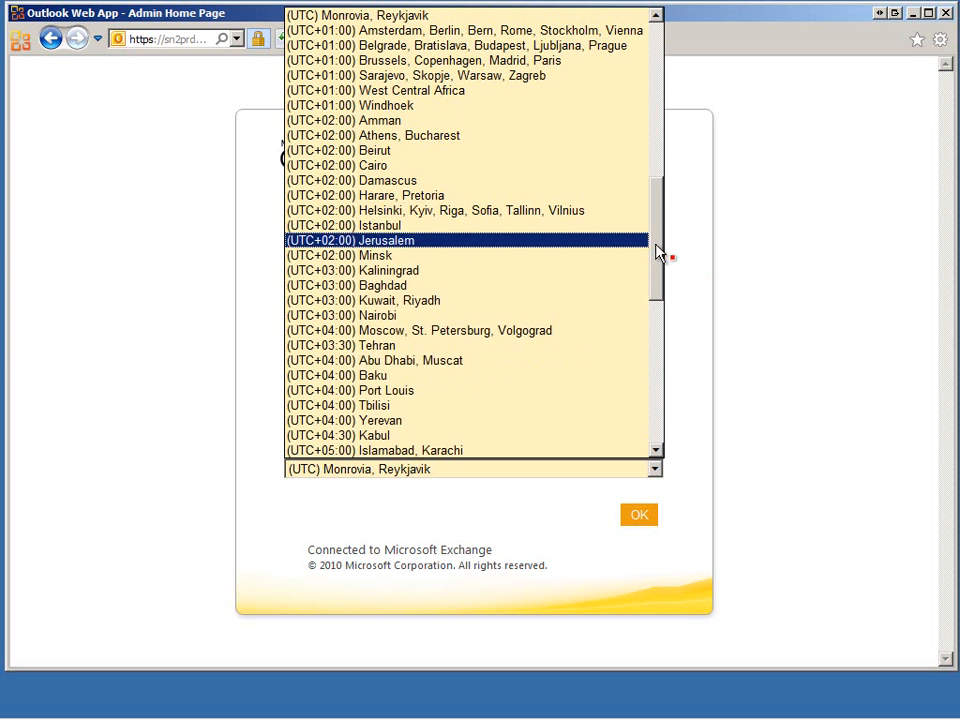
drag(658, 243, 658, 163)
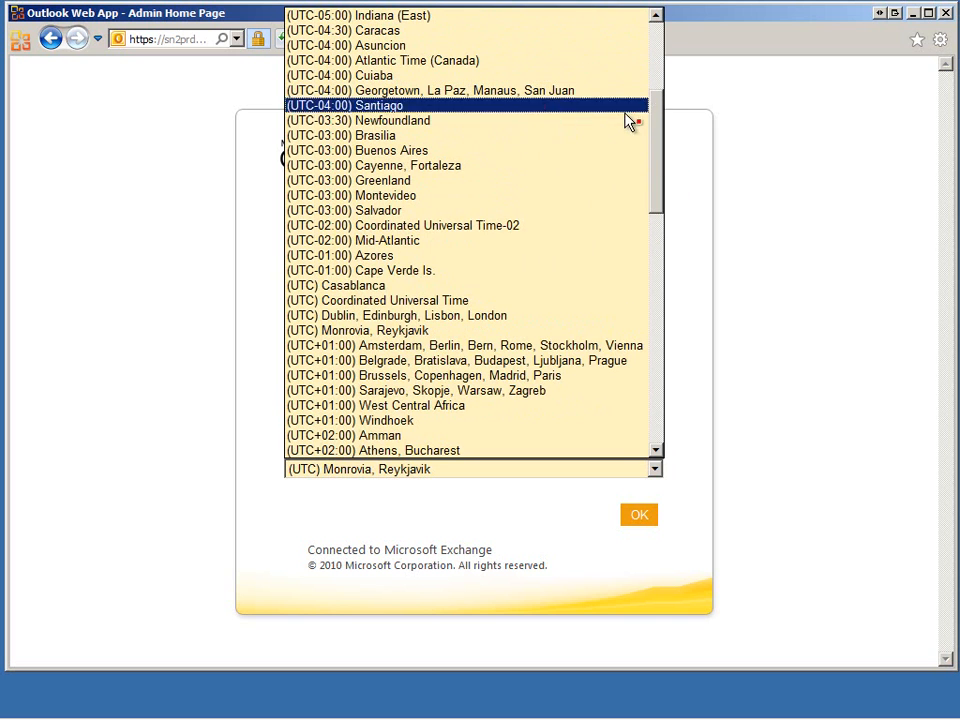
drag(656, 156, 655, 72)
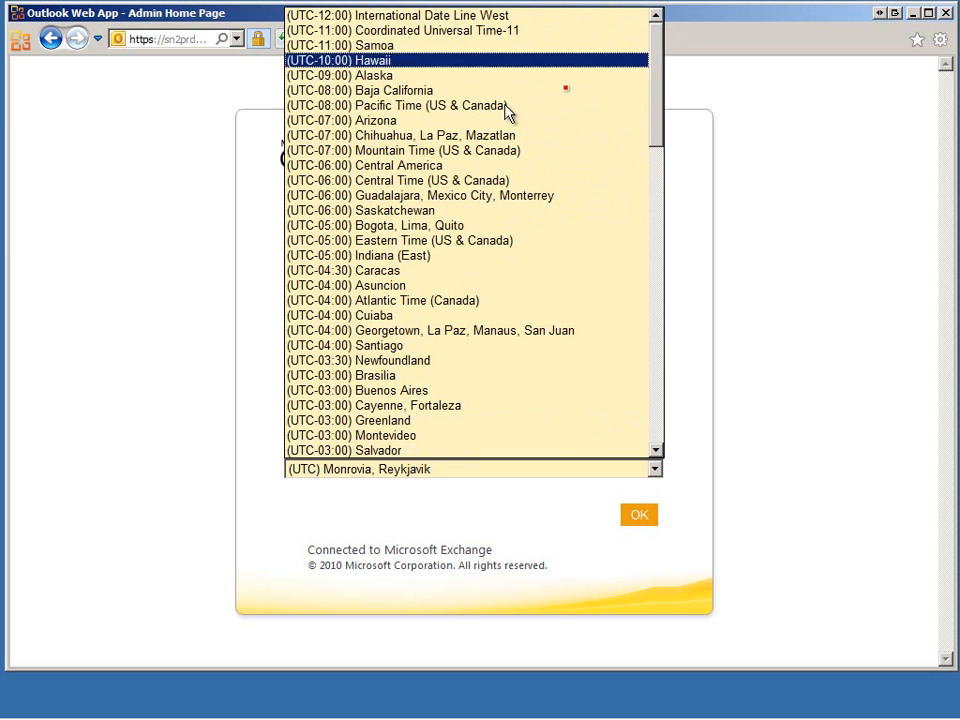
click(380, 106)
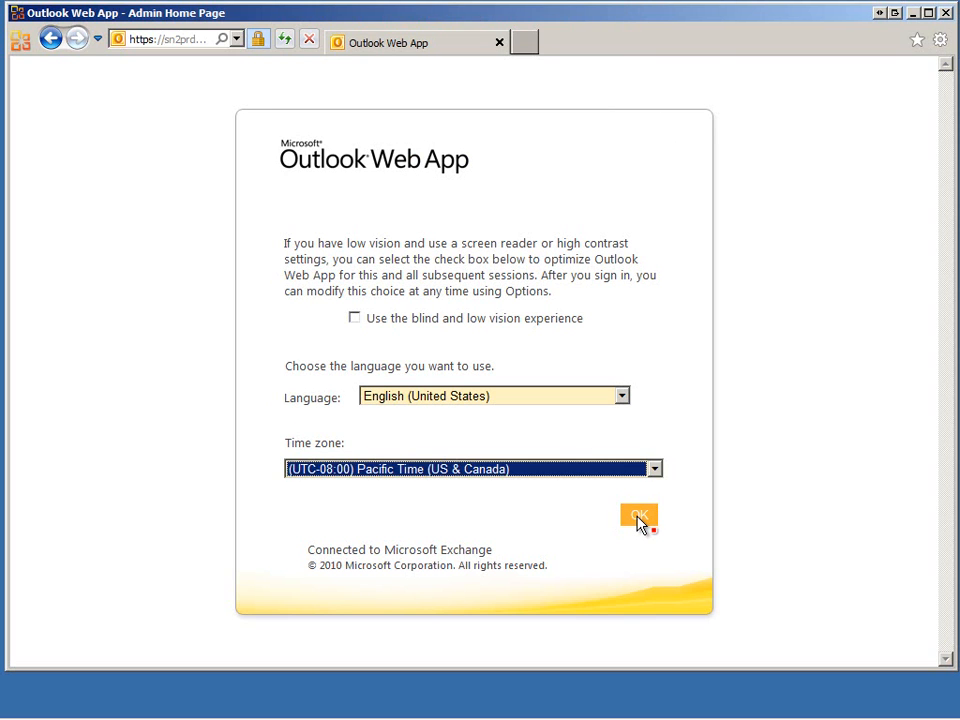
click(640, 520)
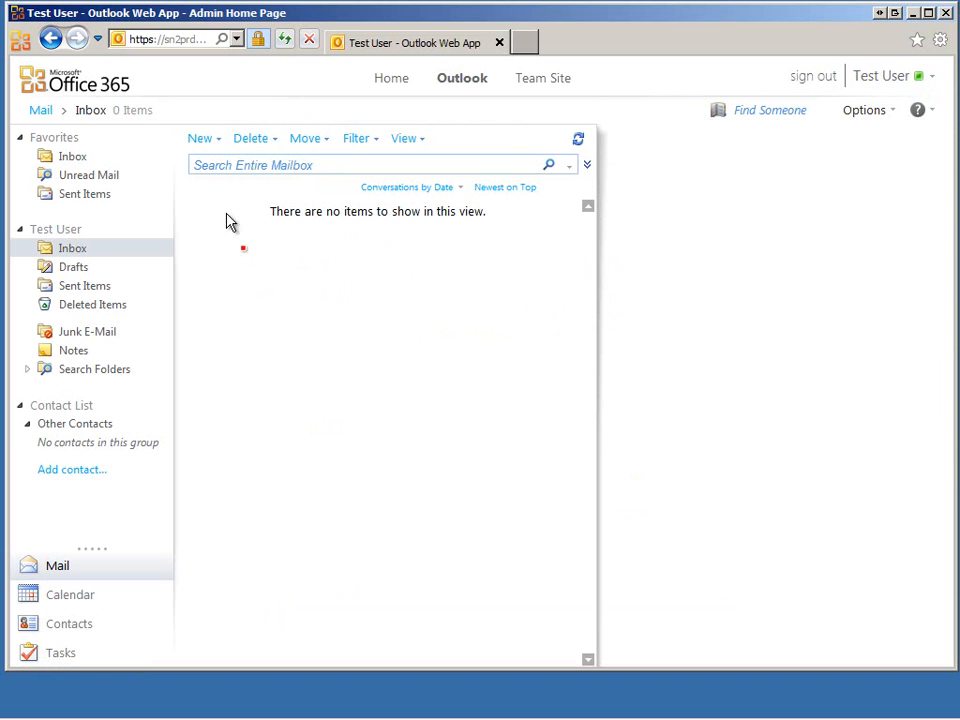
Show the Inbox from Favorites, which lists 0 items.
click(77, 160)
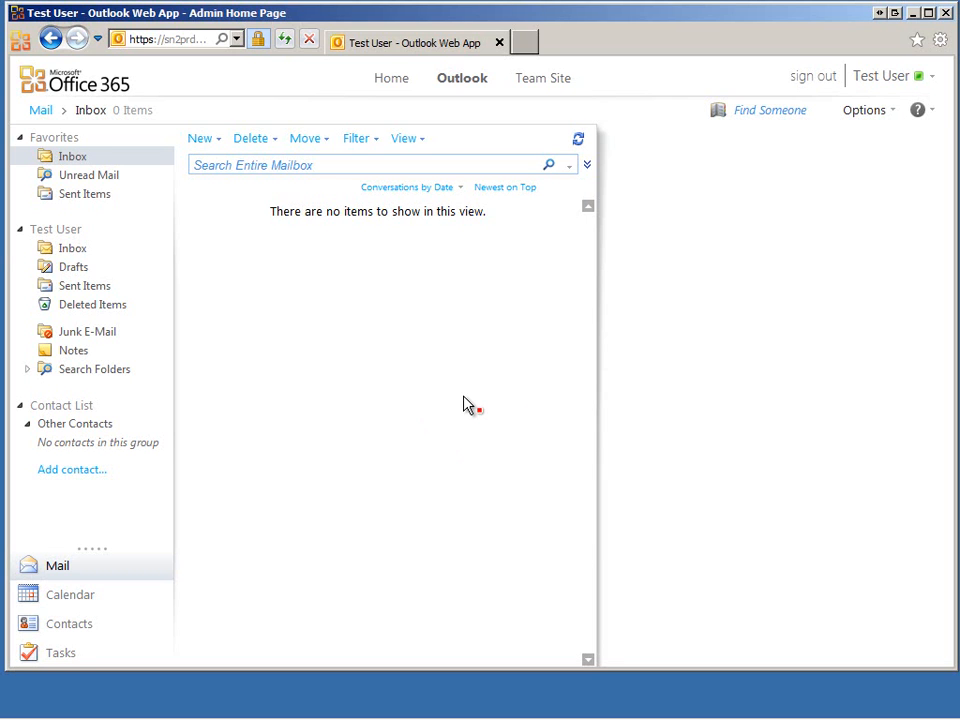
click(893, 114)
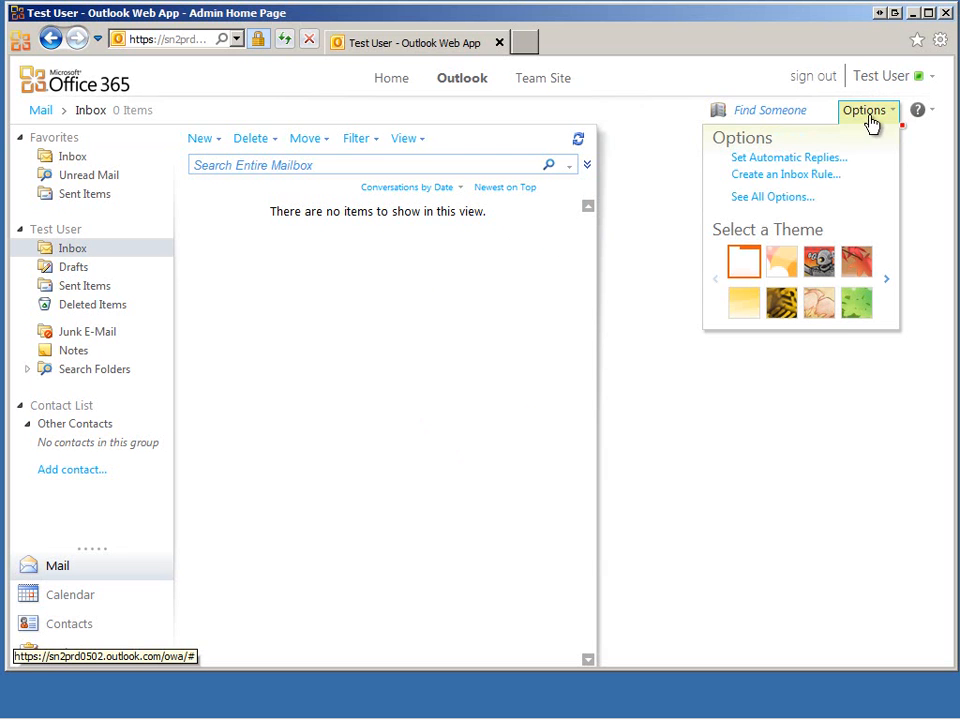
click(780, 196)
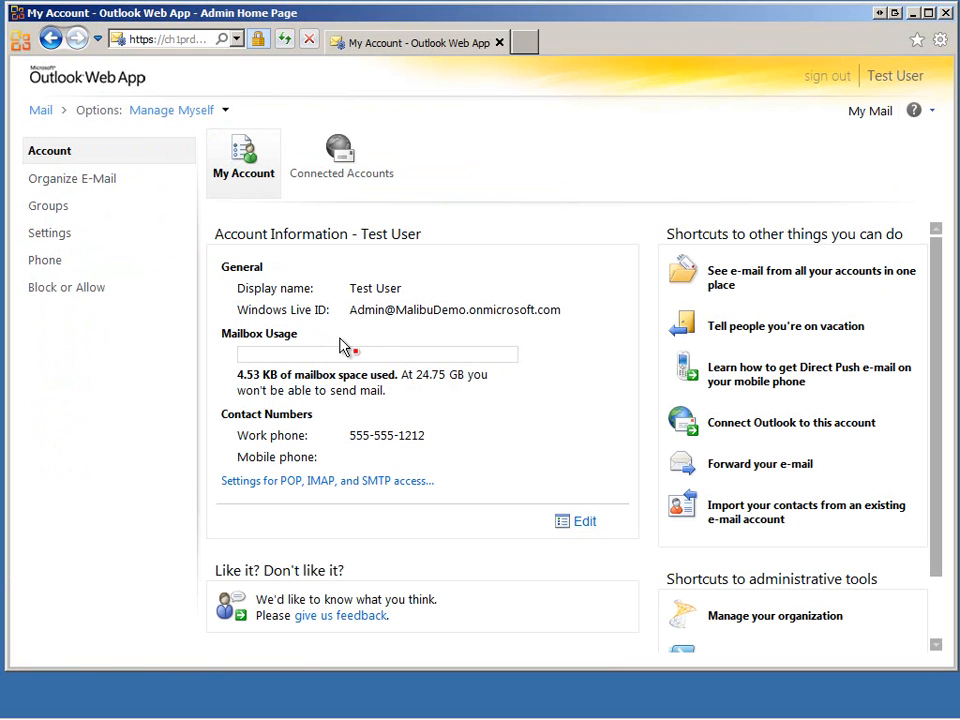
click(86, 184)
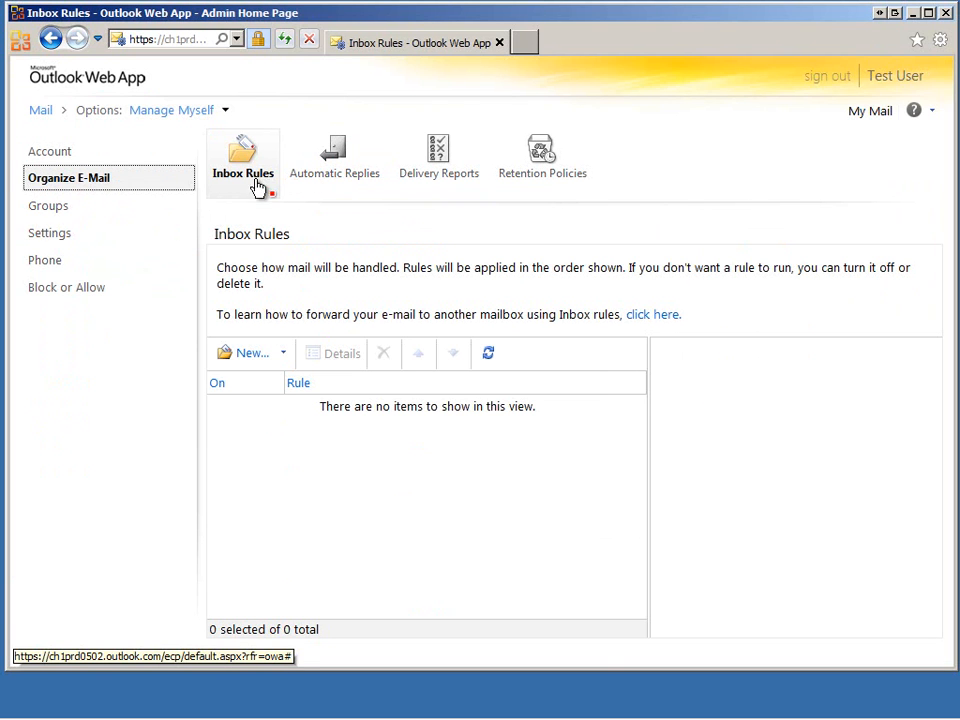
click(52, 210)
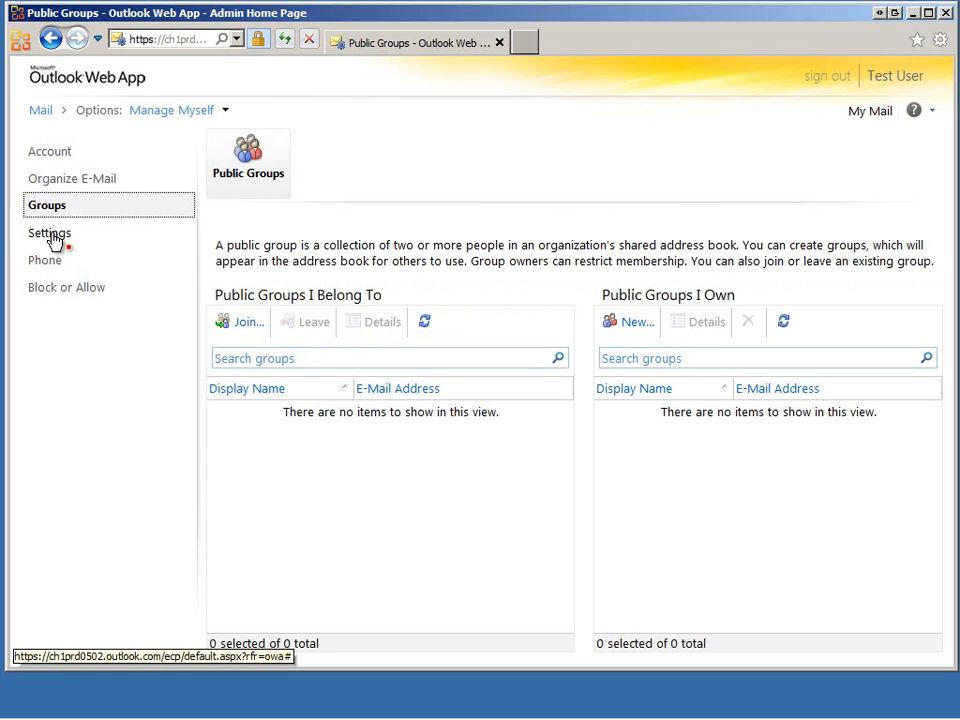
click(55, 236)
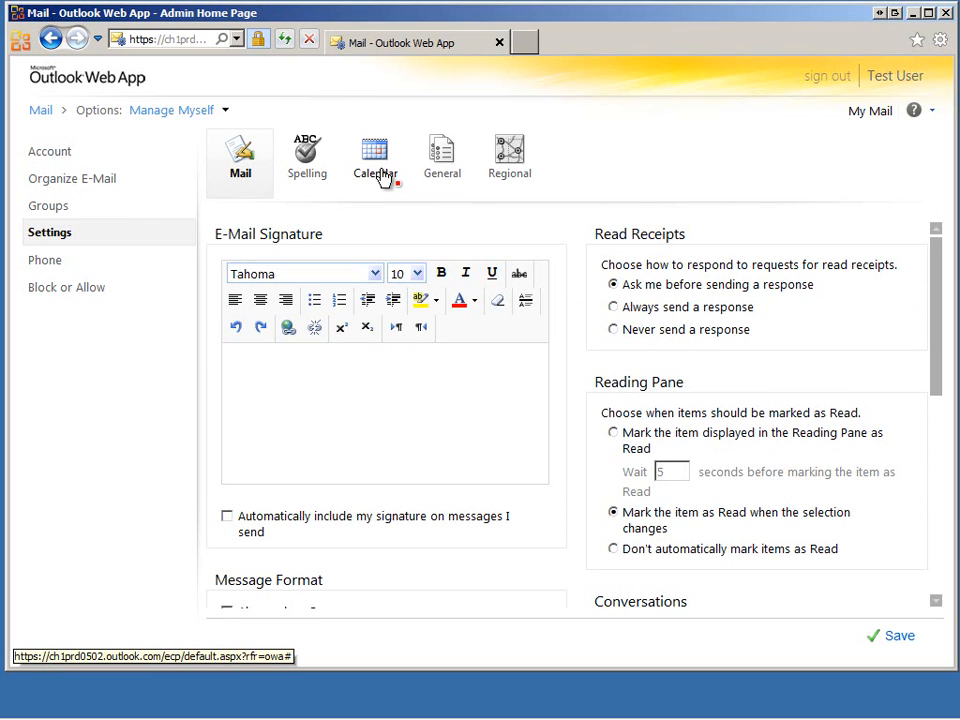
click(40, 110)
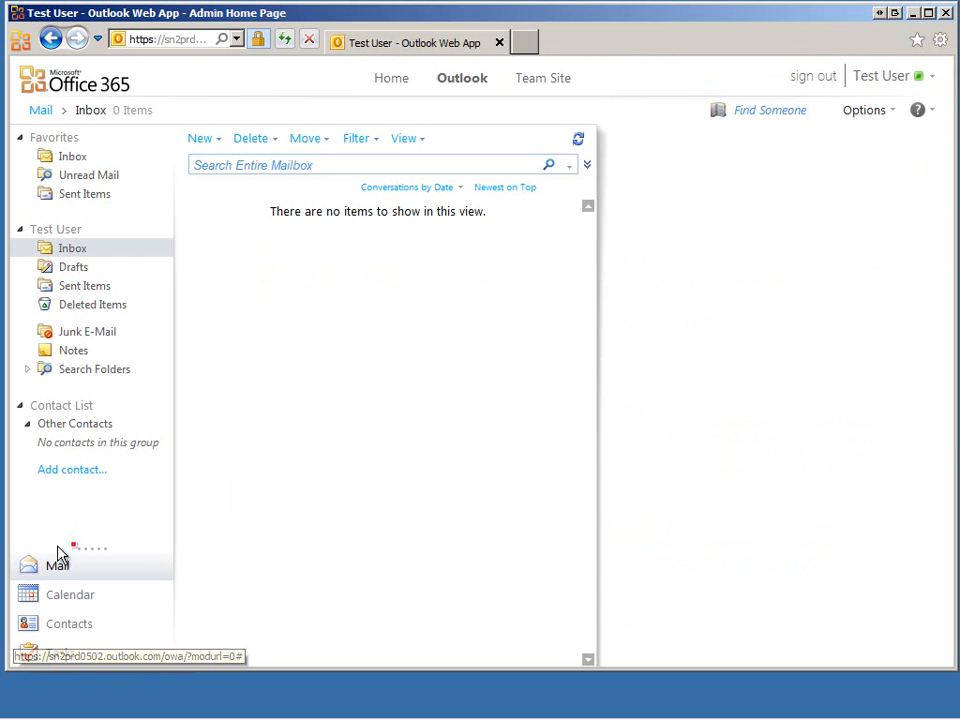
click(31, 606)
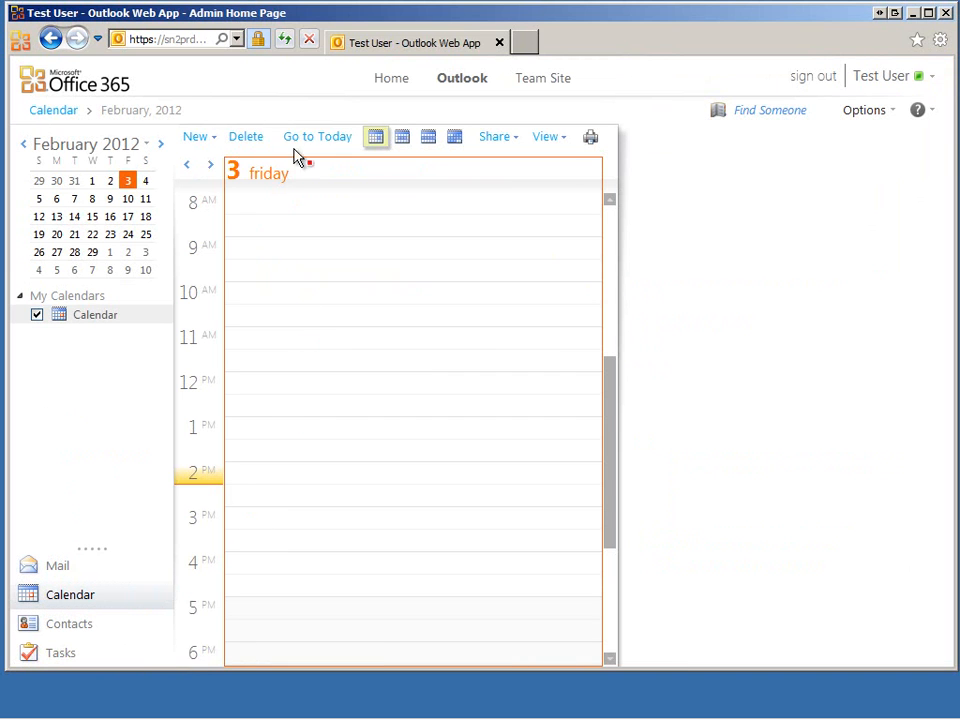
click(401, 140)
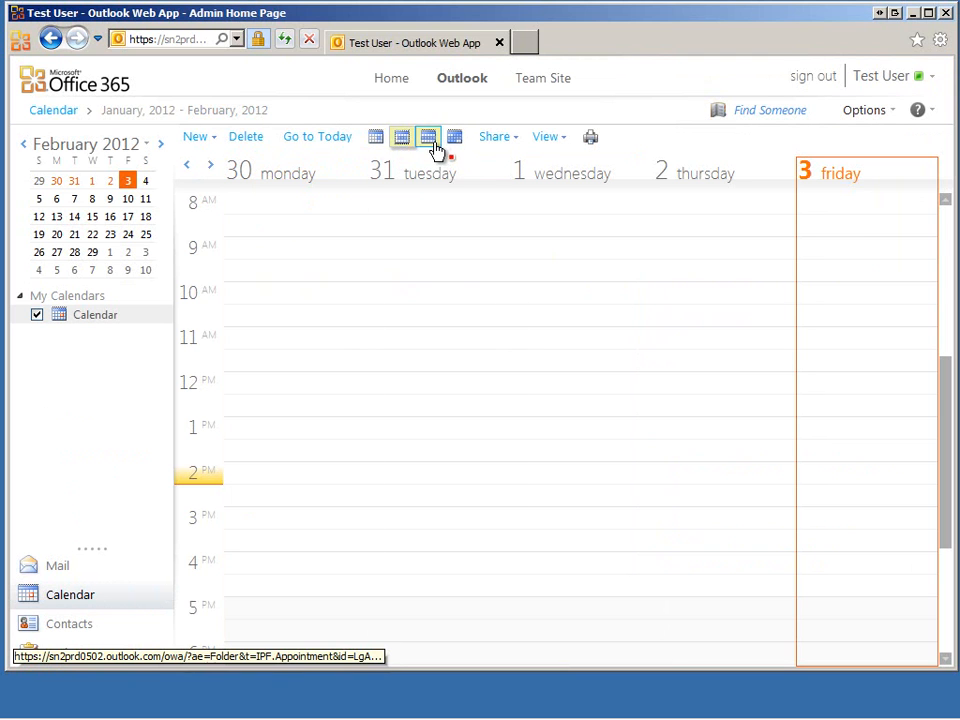
click(430, 141)
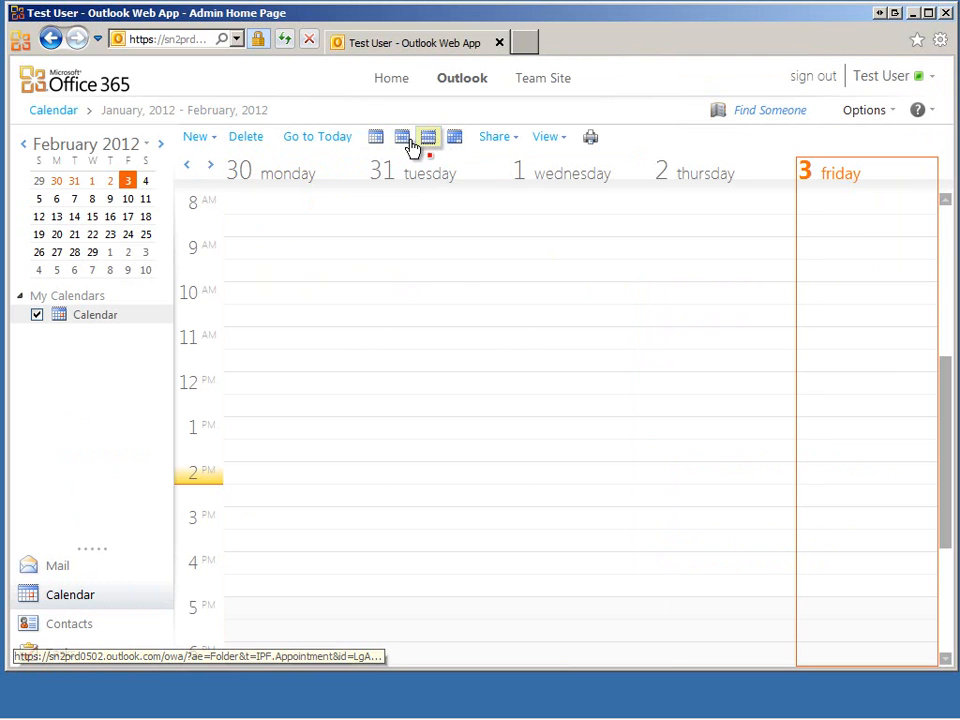
click(377, 141)
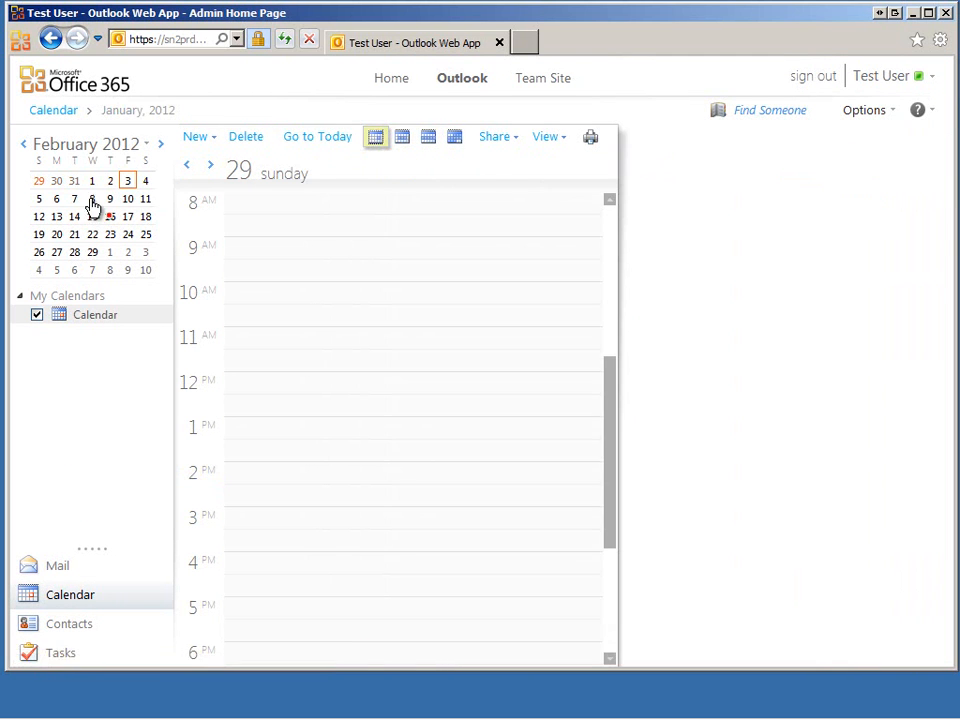
click(55, 626)
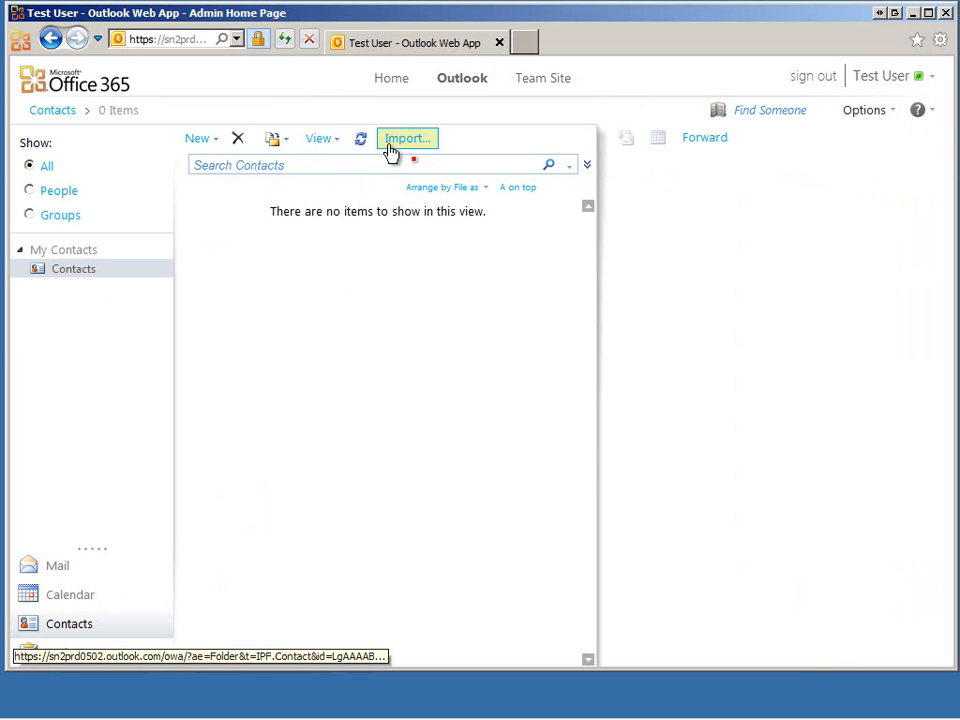
click(47, 655)
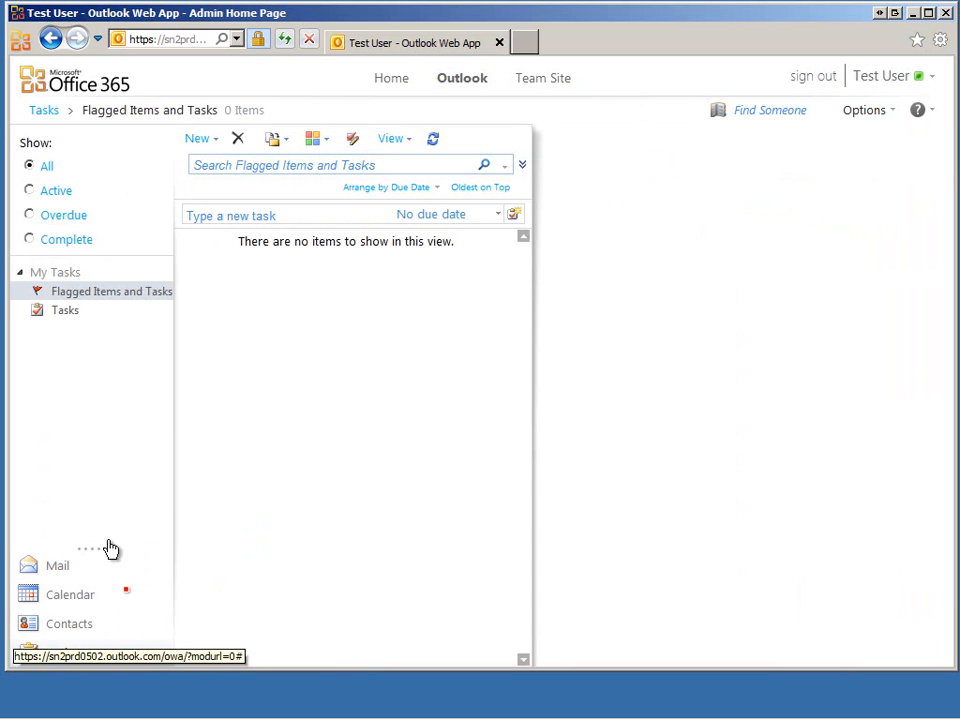
click(42, 567)
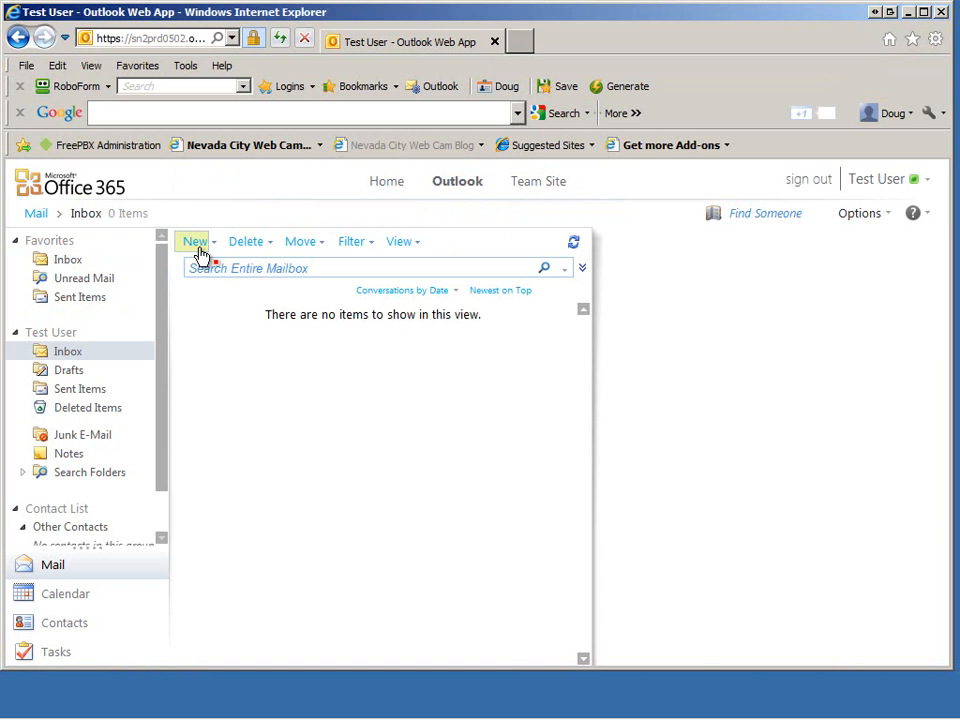
Send a message with subject 'test' and a short signed body to the company sales address.
click(198, 248)
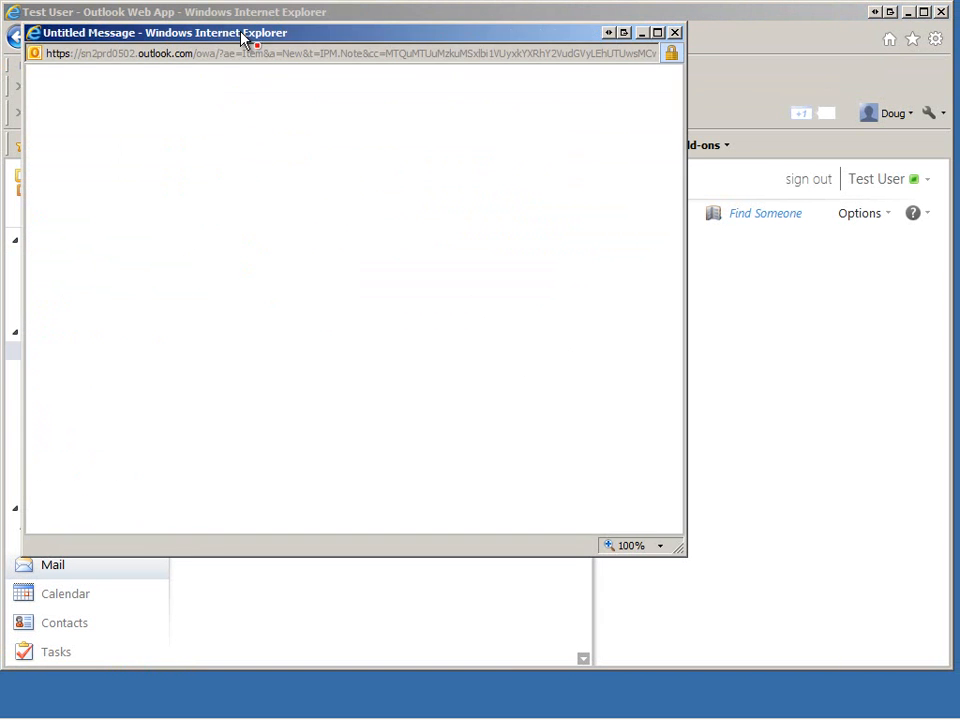
drag(243, 37, 326, 90)
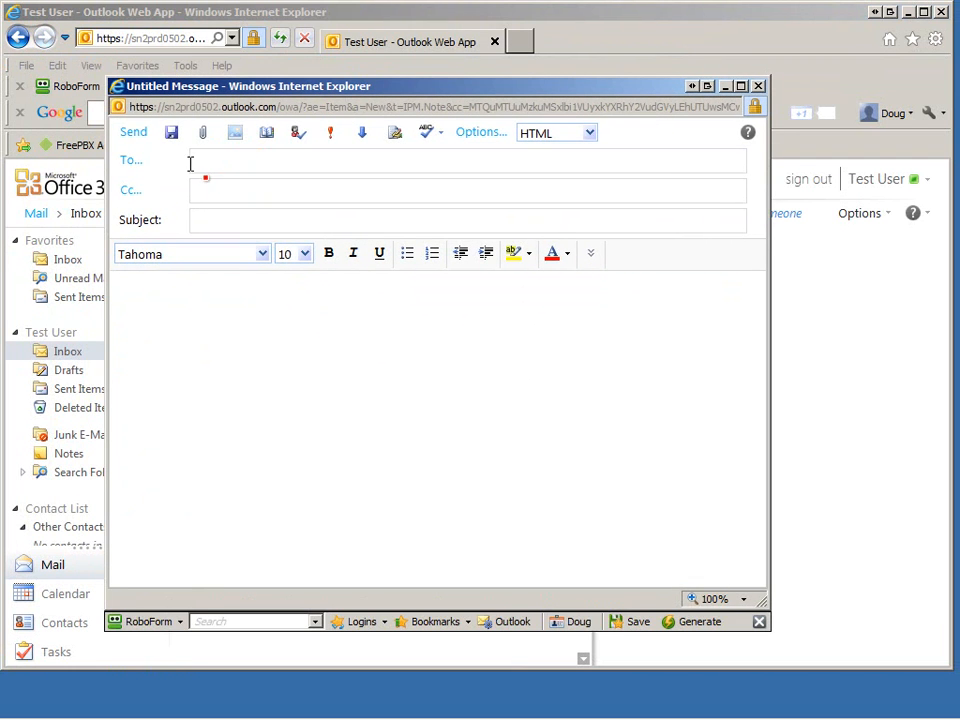
click(195, 162)
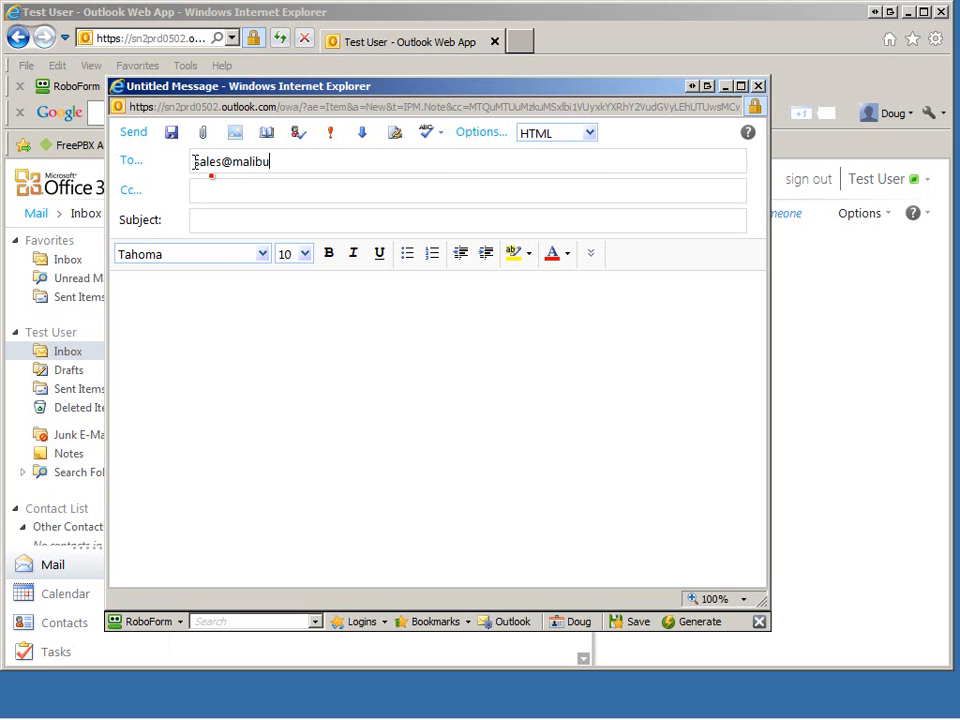
key(Tab)
key(Tab)
text(t)
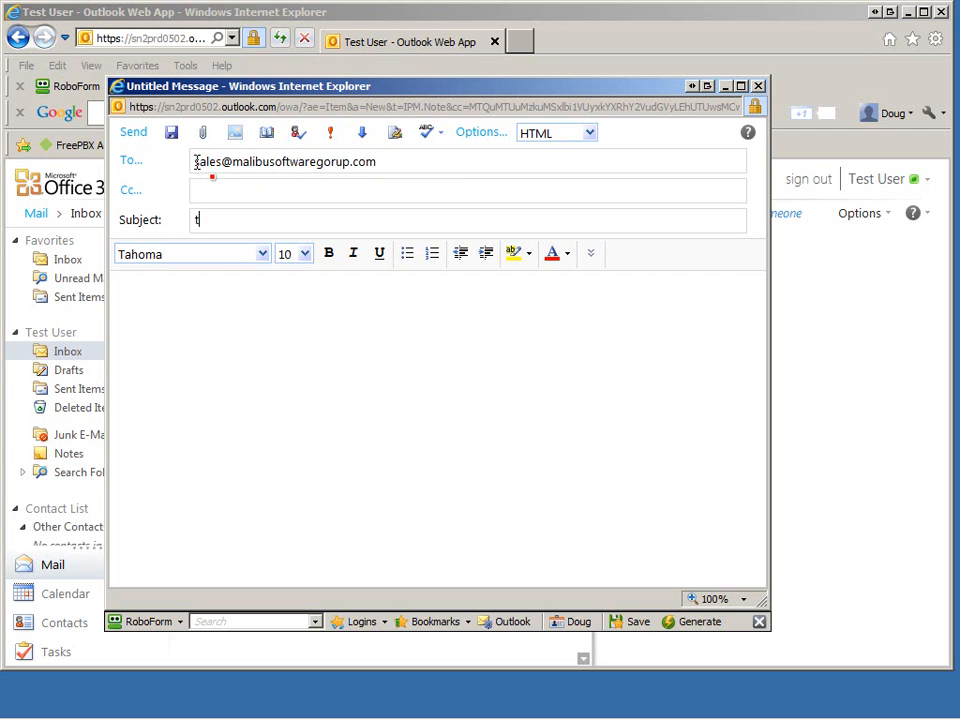
text(estTest)
key(Return)
key(Return)
text(Doug)
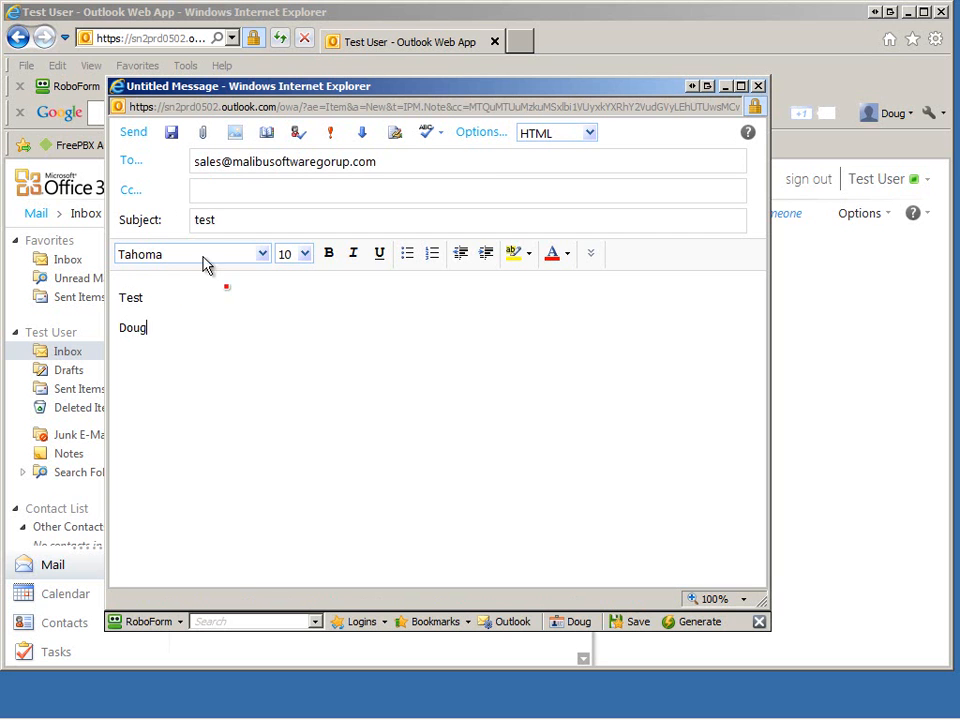
click(140, 143)
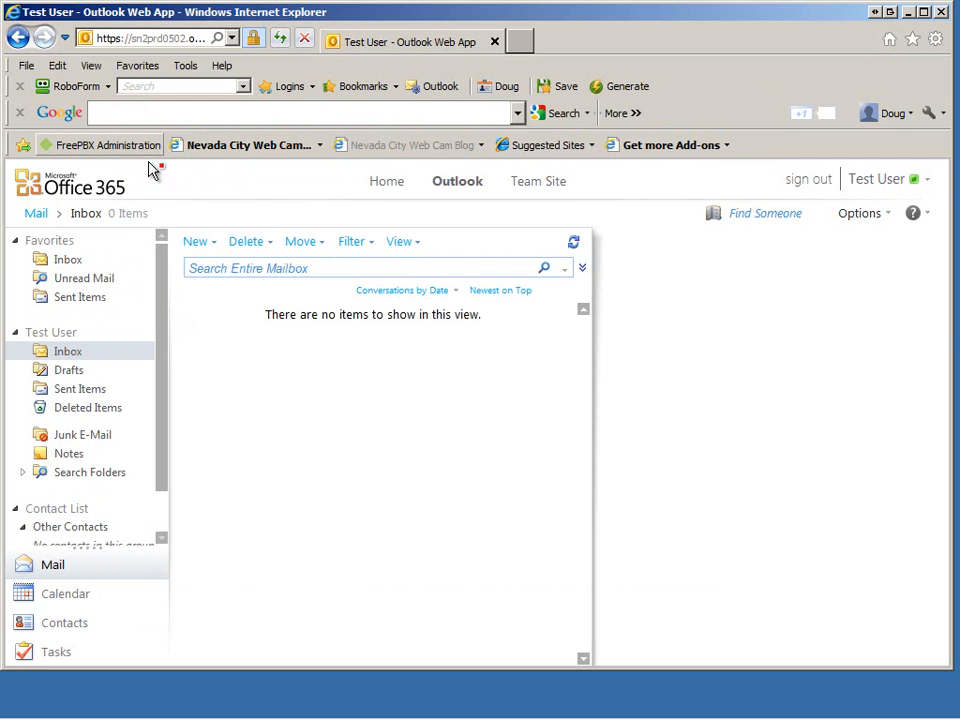
Check Sent Items, then open the received Test Email from the Inbox in its own window.
click(90, 302)
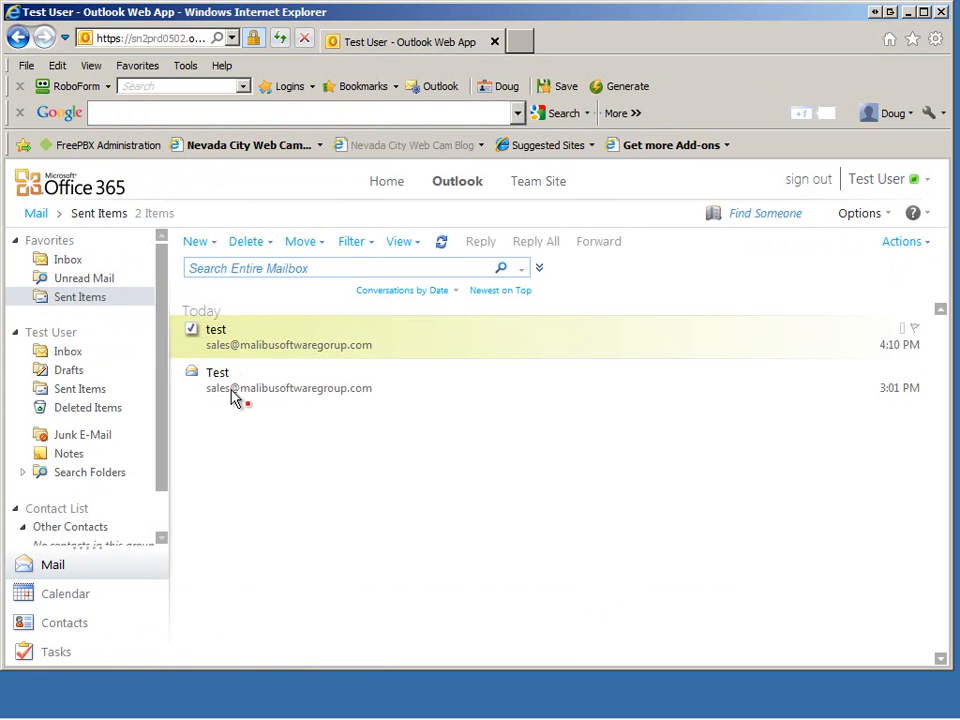
click(70, 261)
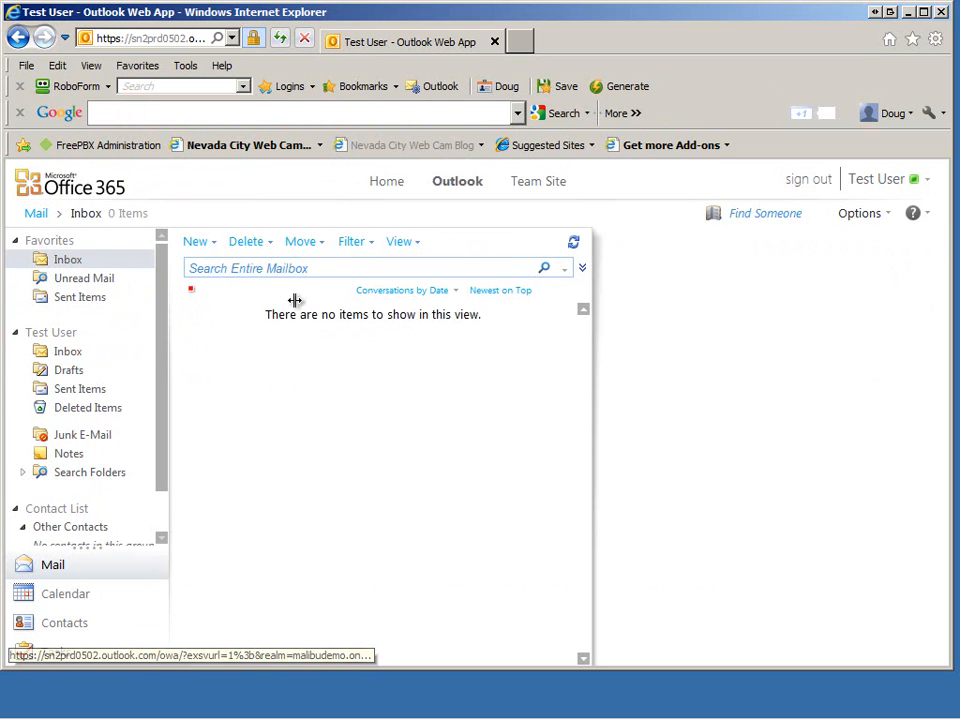
click(300, 350)
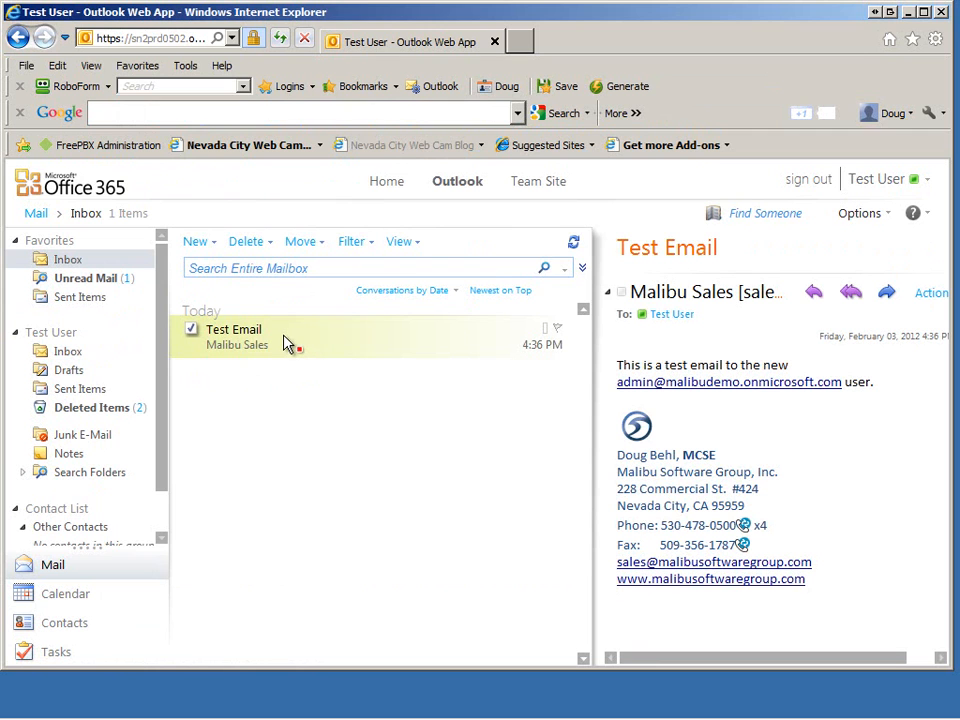
double_click(284, 343)
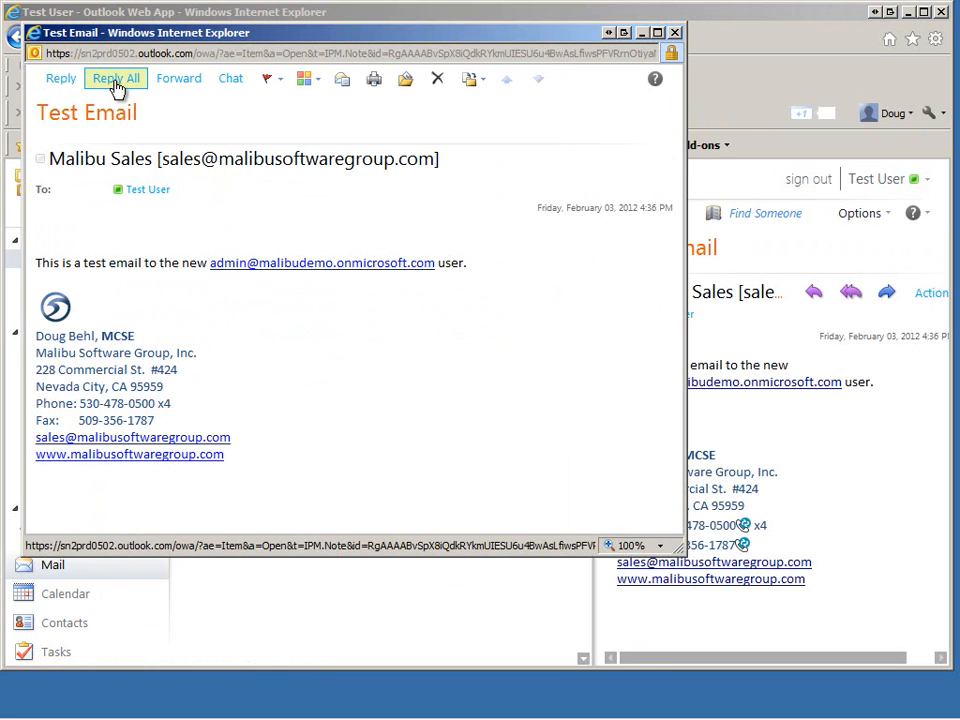
Reply to the Test Email with 'Back at you', sign it with the sender's first name, and send.
click(70, 84)
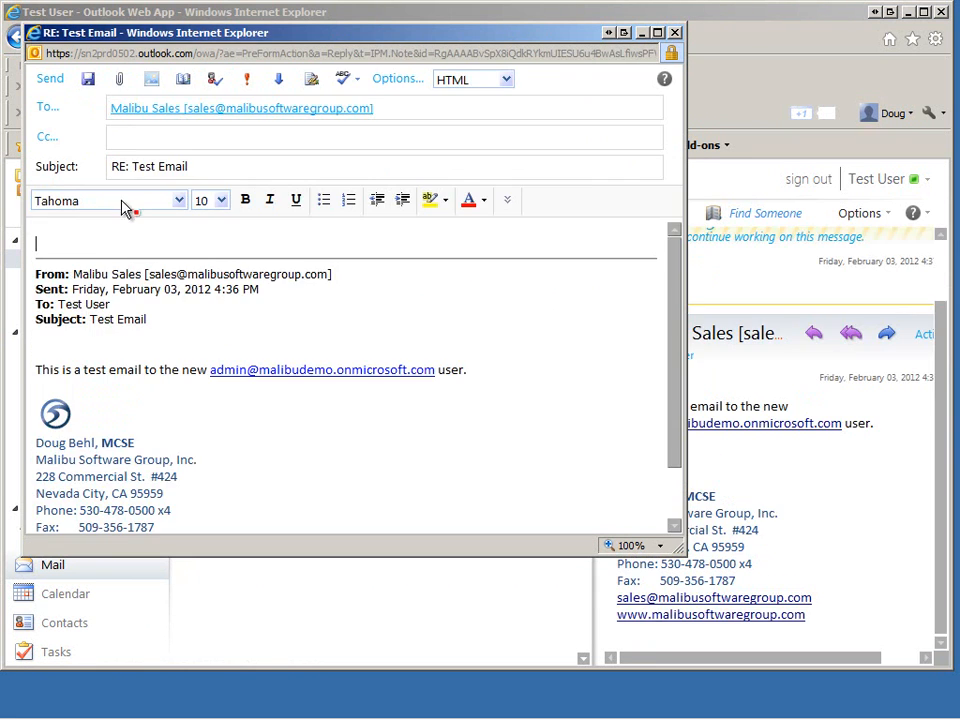
text(Ba)
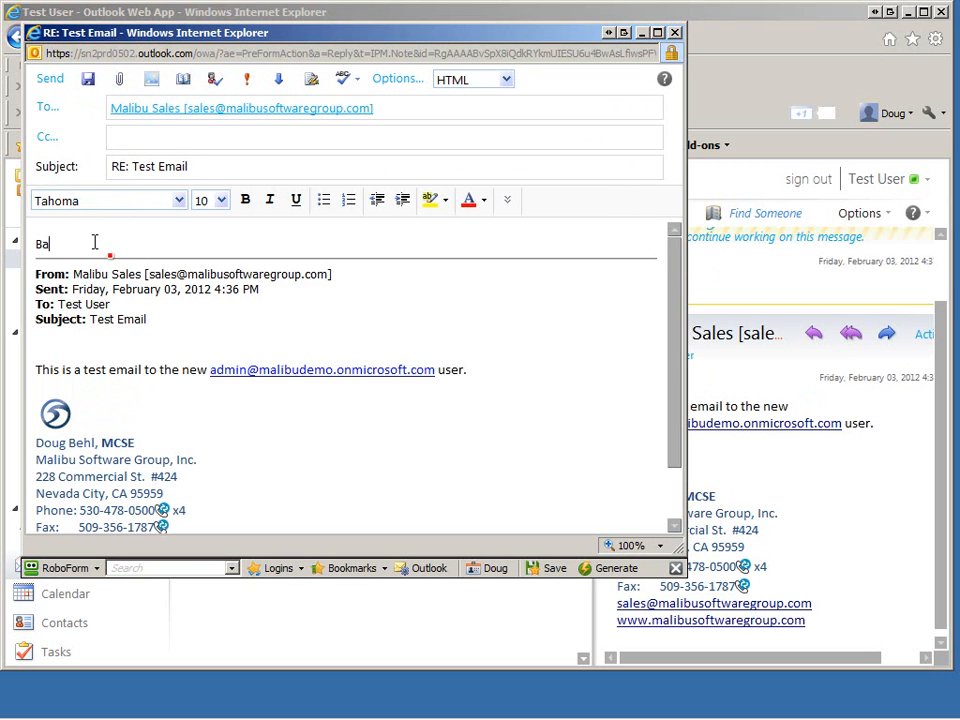
text(ck at you)
key(Return)
key(Return)
text(Doug)
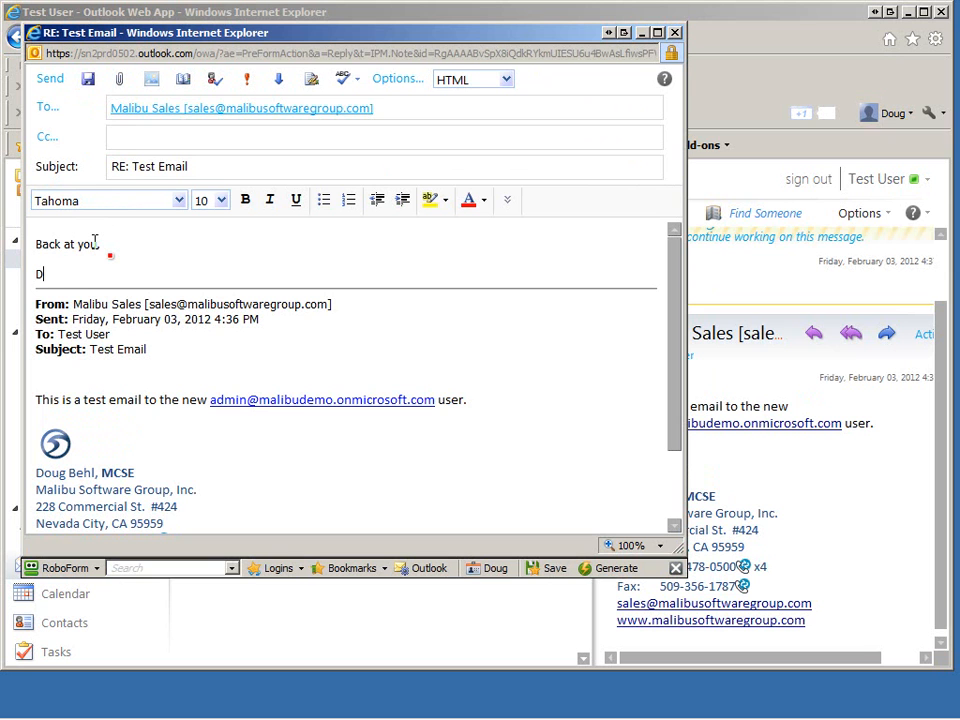
click(49, 80)
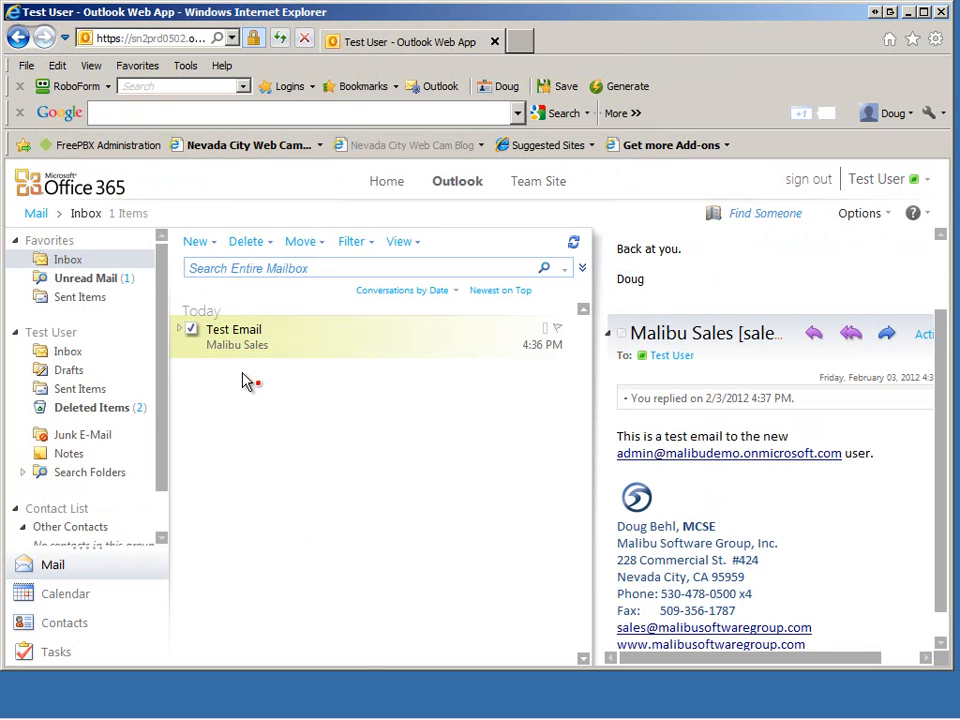